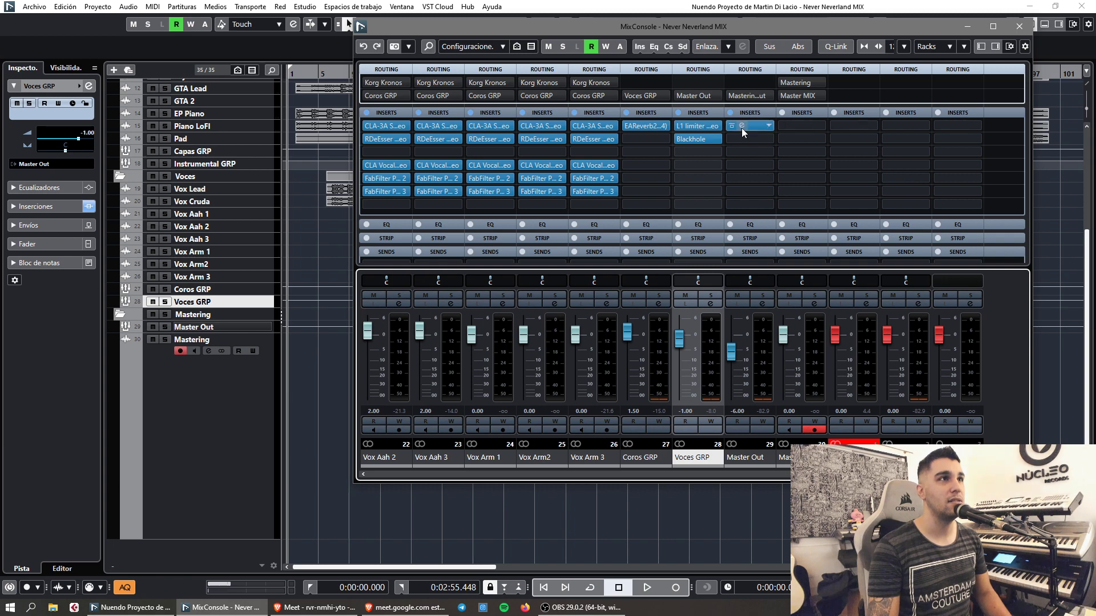
Open the API-2500 compressor inserted on Master Out and play the song from around bar 35.
left_click(742, 126)
key("F3")
left_click(553, 74)
key("space")
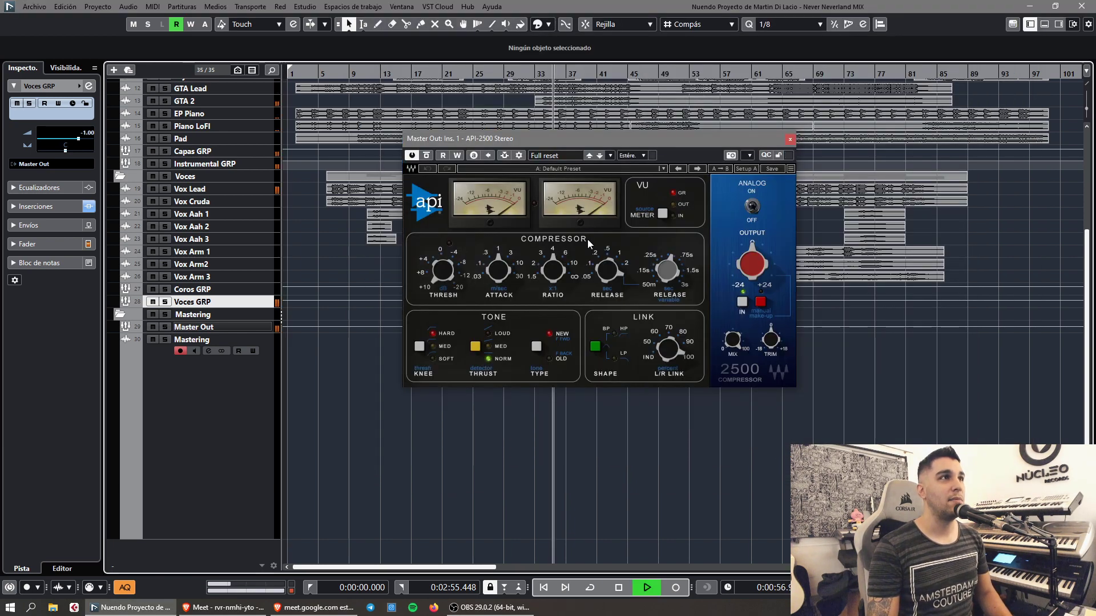
scroll(387, 242, "up", 2)
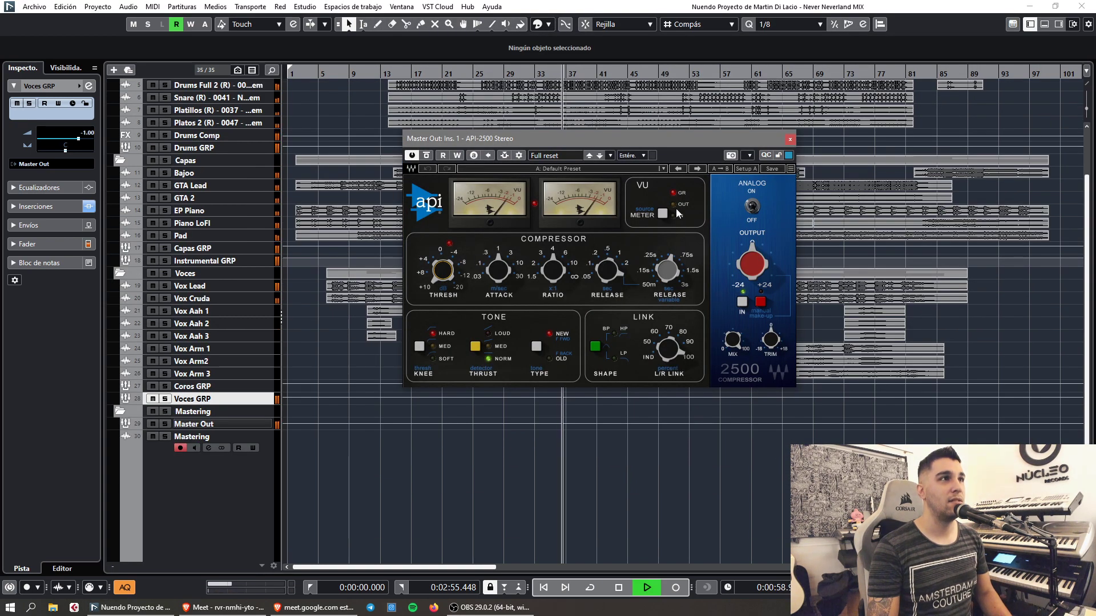
Load the Mastering 1 preset in the API-2500, listen to it, close the compressor and stop playback.
left_click(570, 169)
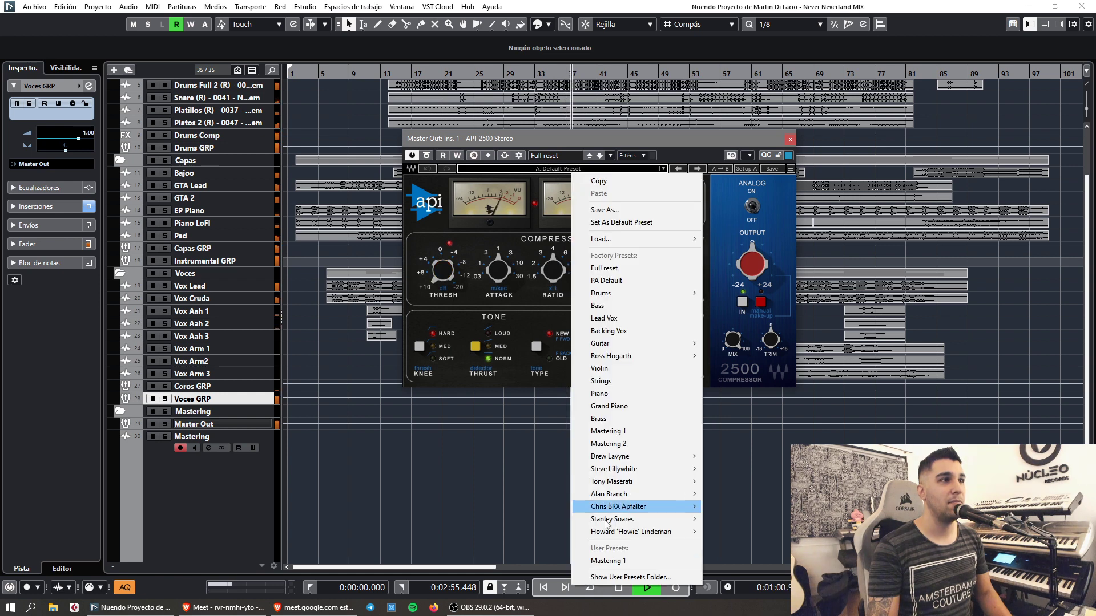
left_click(616, 507)
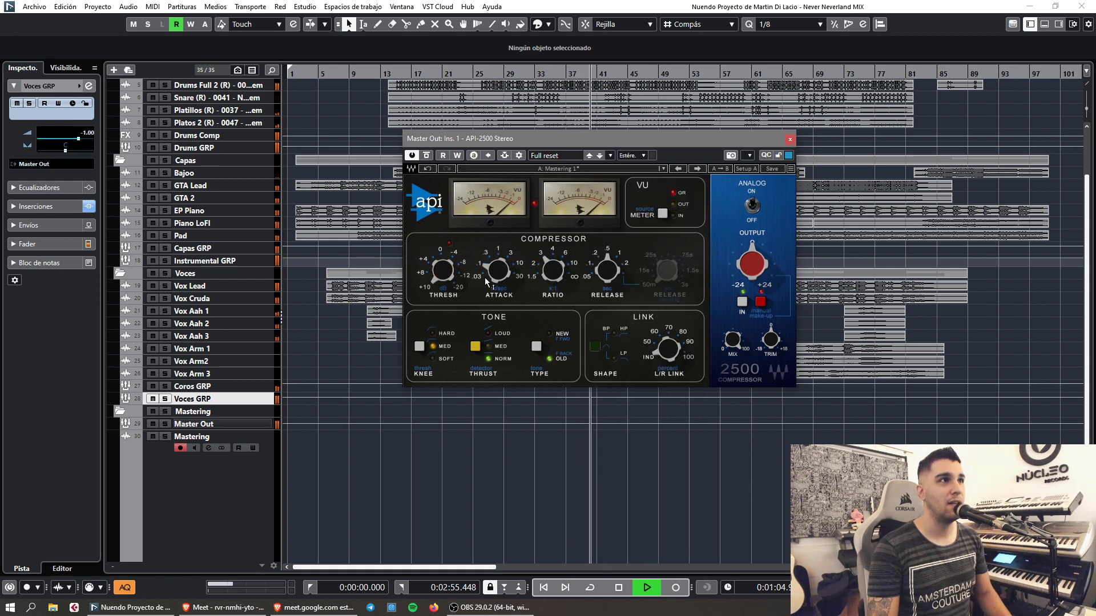
mouse_move(542, 281)
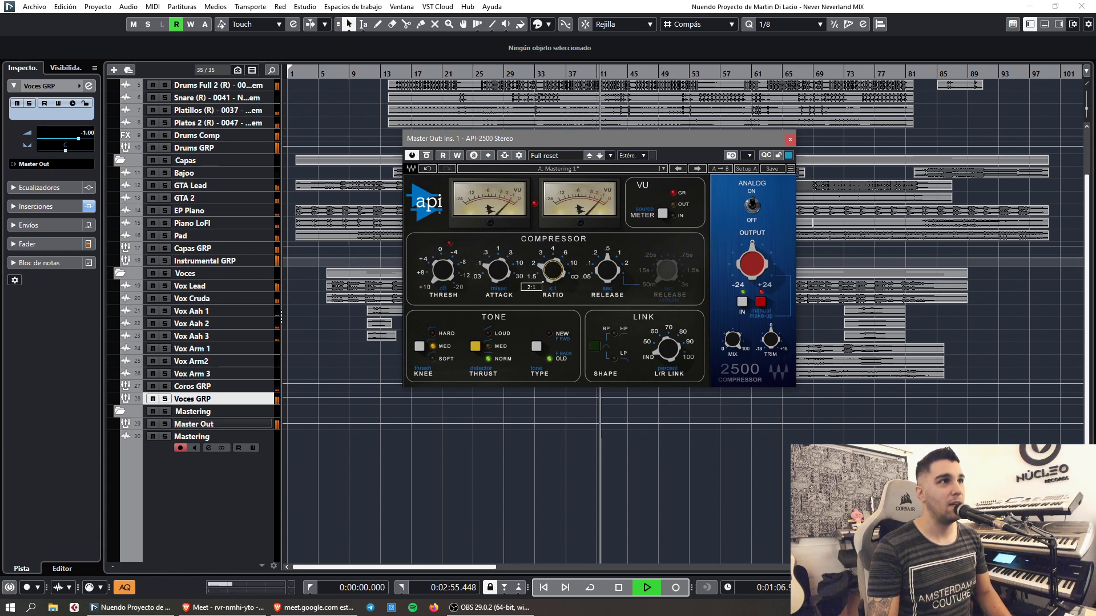
left_click(790, 139)
scroll(512, 432, "up", 2)
key("space")
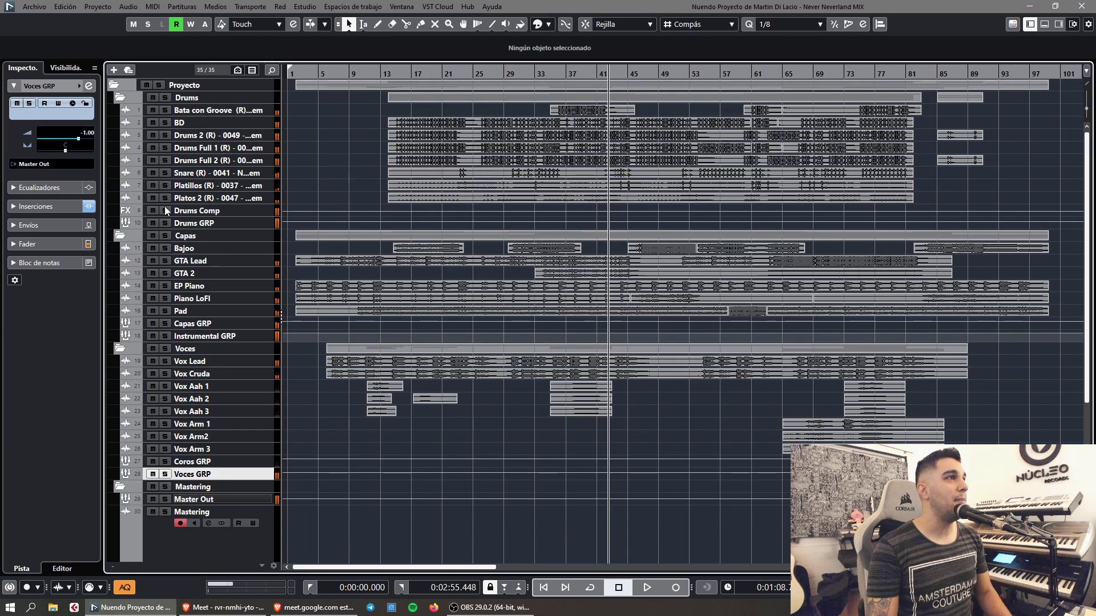
Set the band 1 gain to 1.2 in the Ozone 5 Dynamics insert on Drums GRP.
left_click(189, 223)
left_click(43, 207)
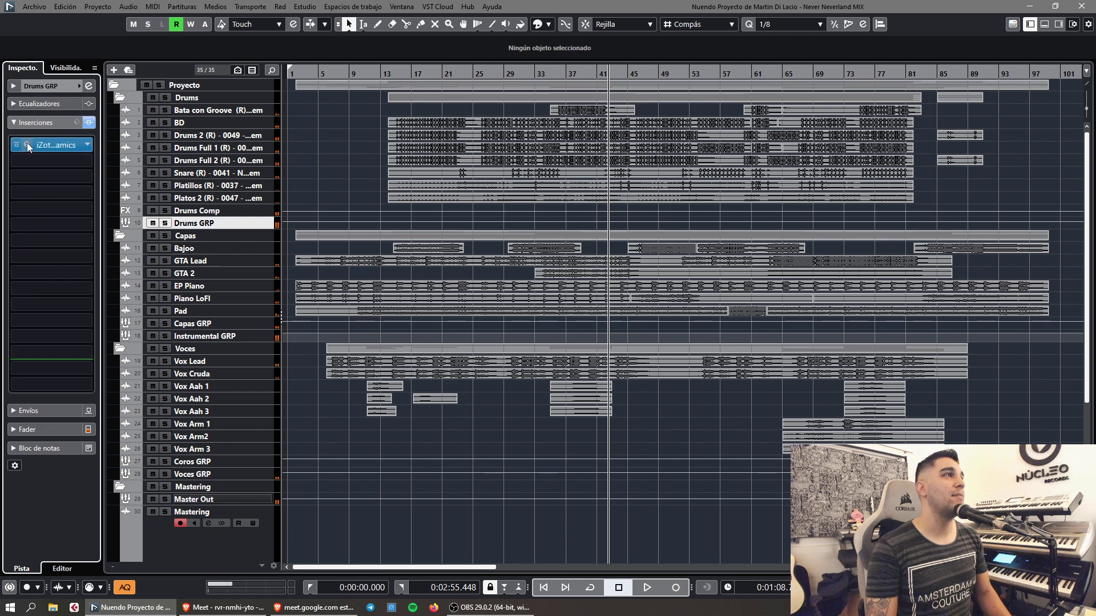
left_click(26, 144)
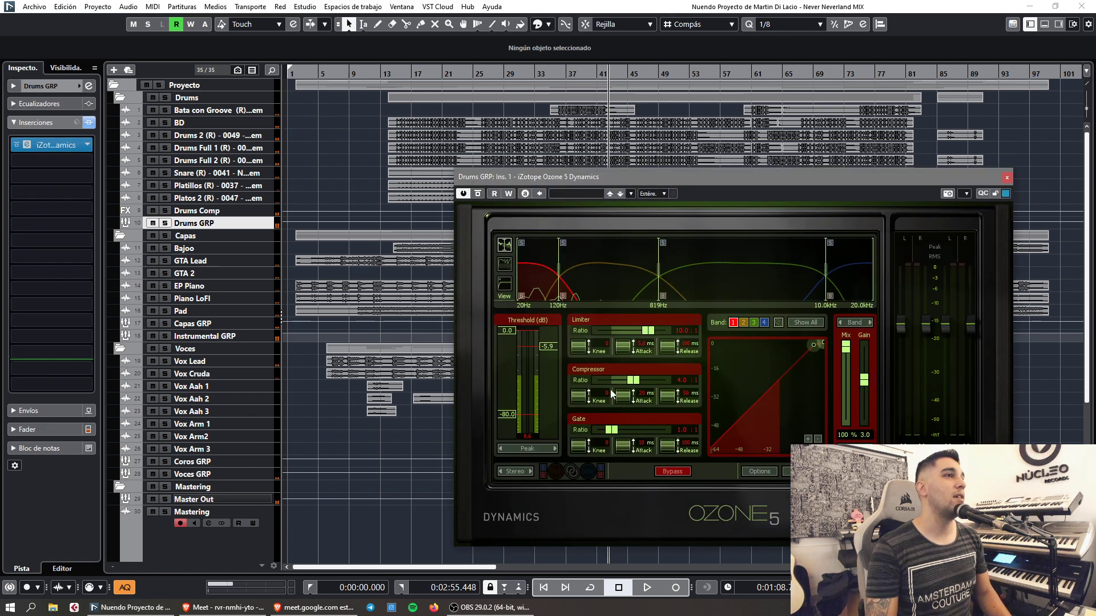
left_click(864, 435)
type("1.2")
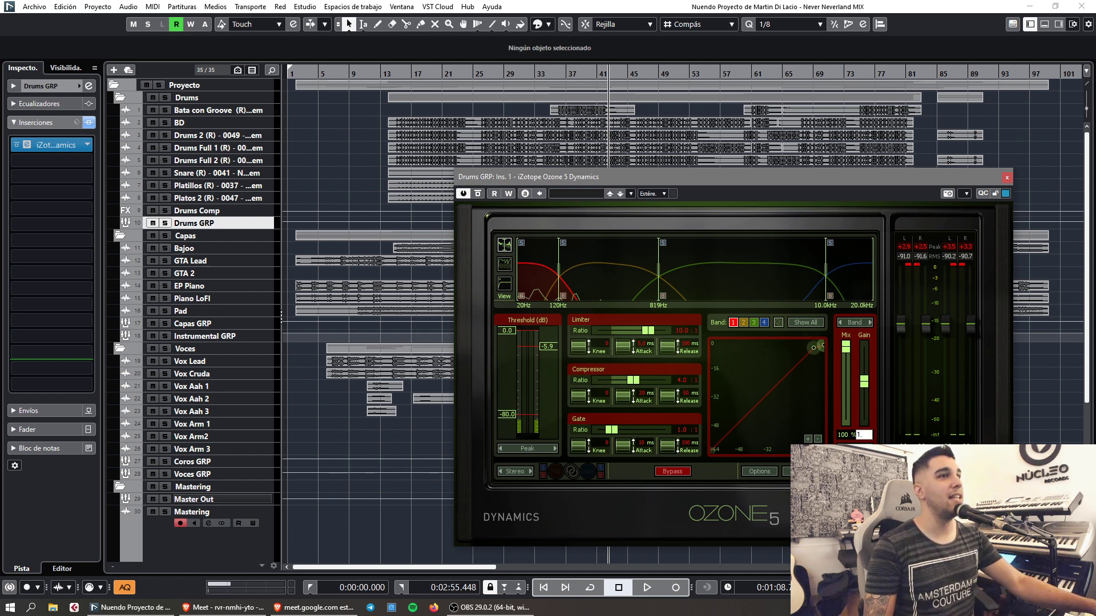
key("Return")
left_click(1007, 177)
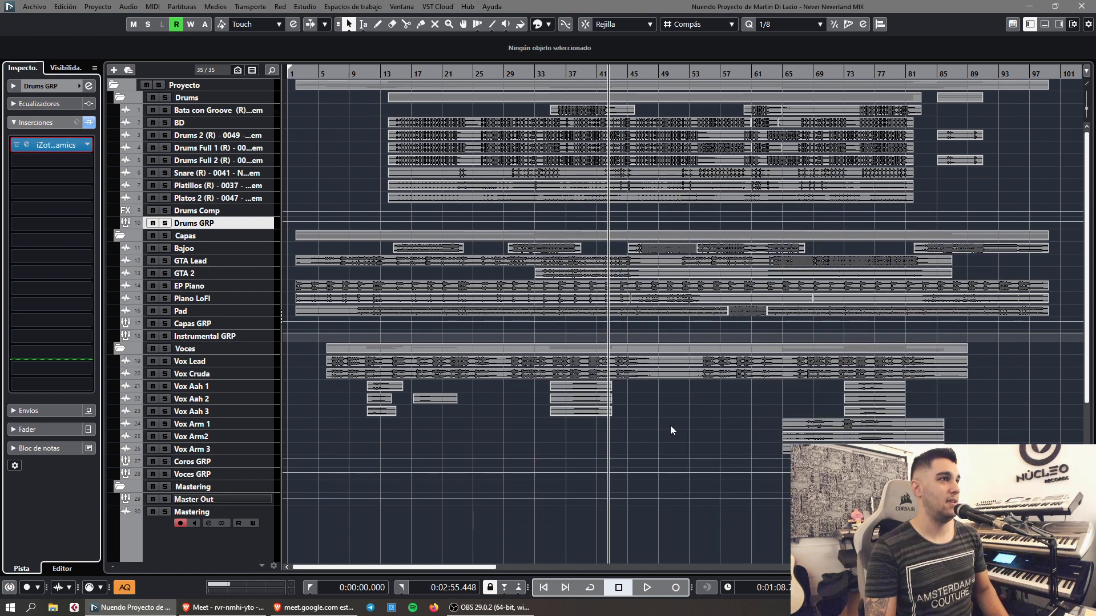
Select the record-armed Mastering track and return the project cursor to the start of the song.
left_click(432, 521)
scroll(433, 521, "down", 3)
key("KP_Decimal")
key("h")
key("h")
left_click(244, 453)
key("h")
key("h")
key("h")
key("h")
key("h")
key("h")
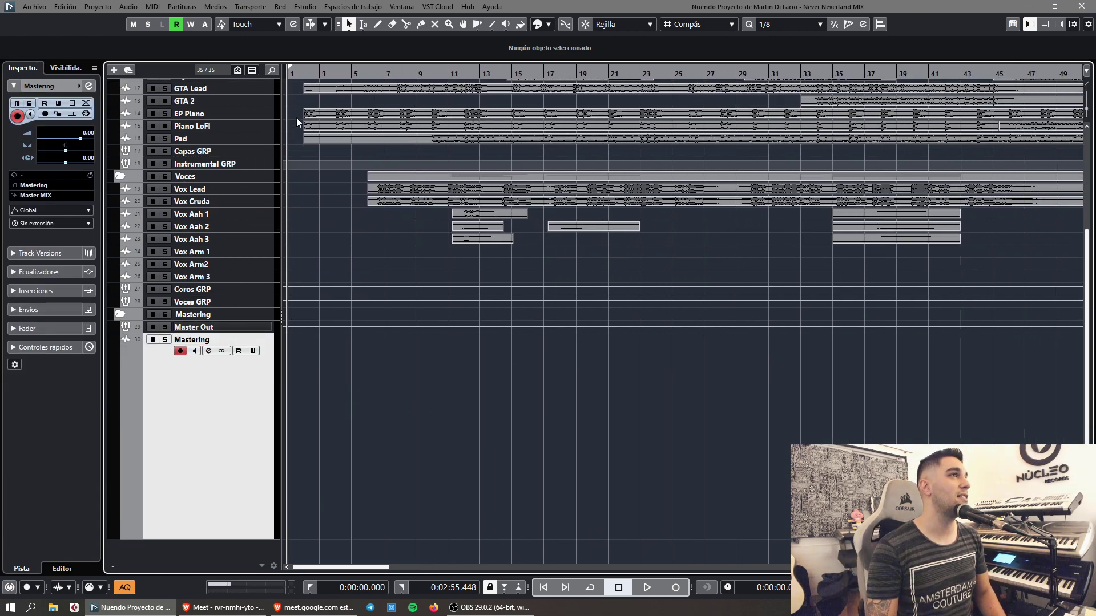
key("g")
key("g")
key("g")
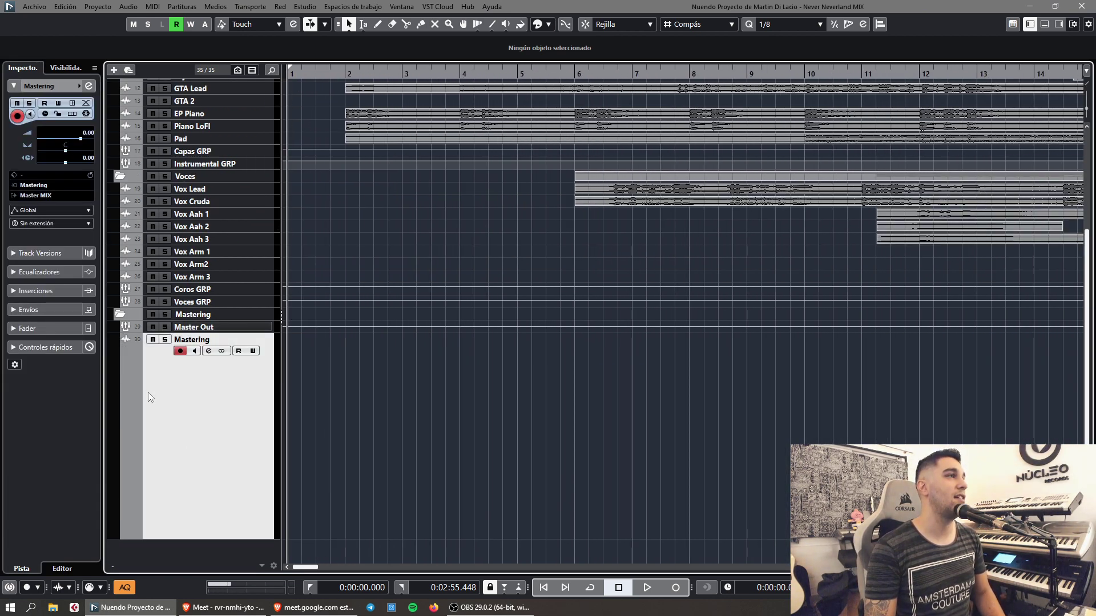
key("h")
key("h")
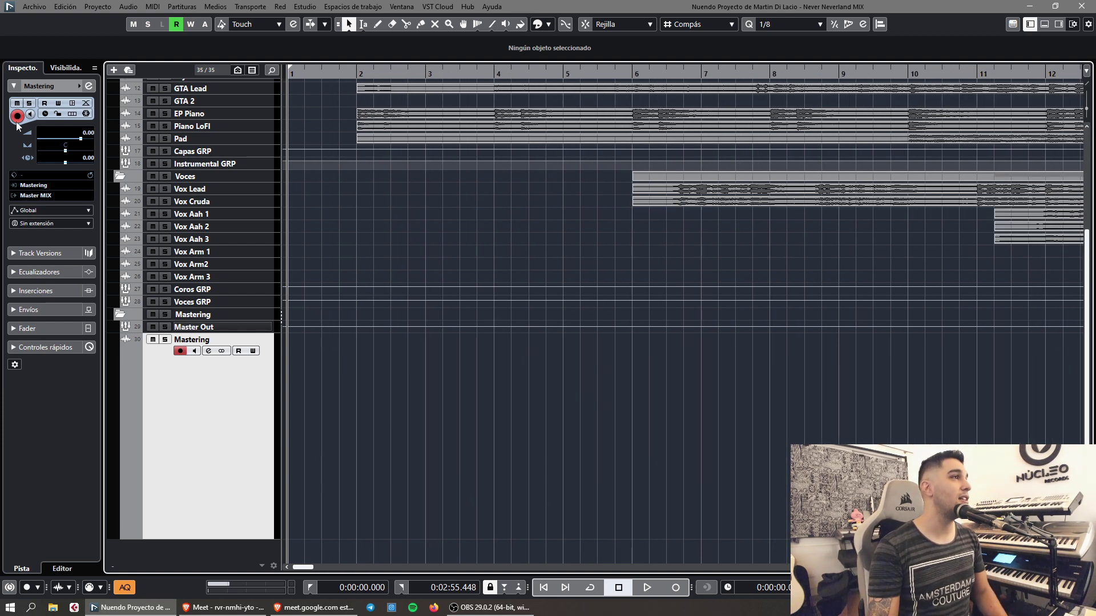
Check the inserts, level and output routing of the Master Out group feeding the Mastering track.
left_click(33, 7)
left_click(63, 88)
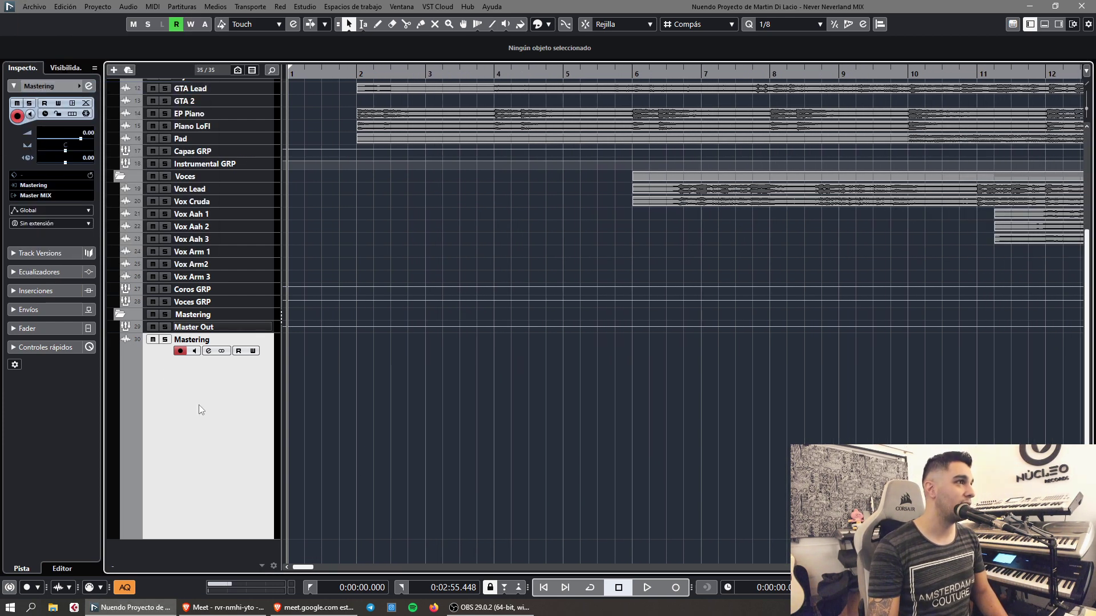
left_click(56, 252)
left_click(33, 83)
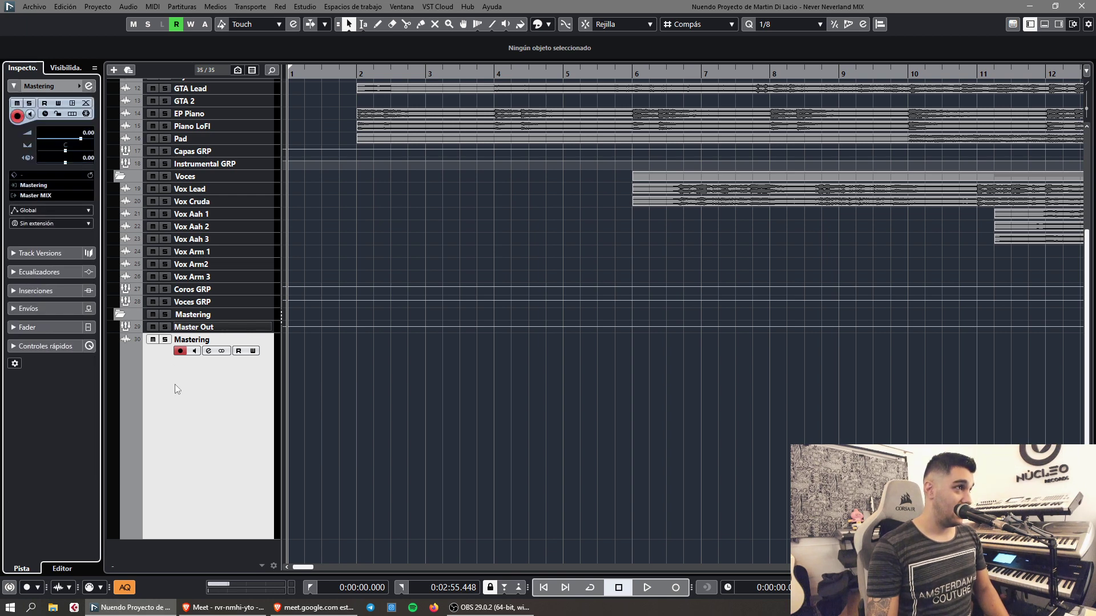
left_click(203, 408)
key("h")
key("h")
left_click(213, 329)
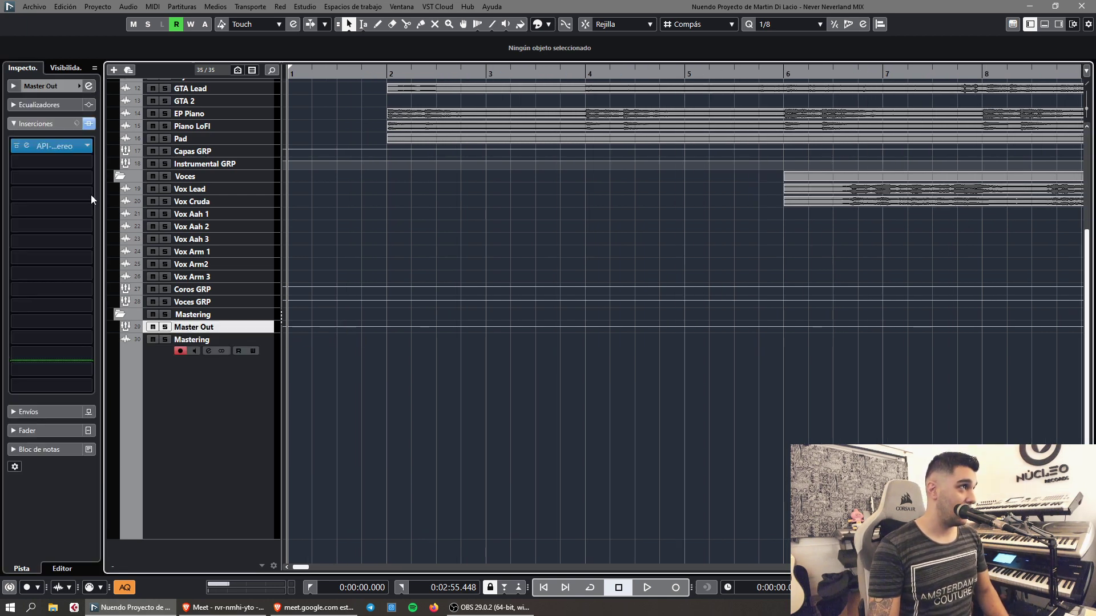
left_click(51, 86)
left_click(433, 481)
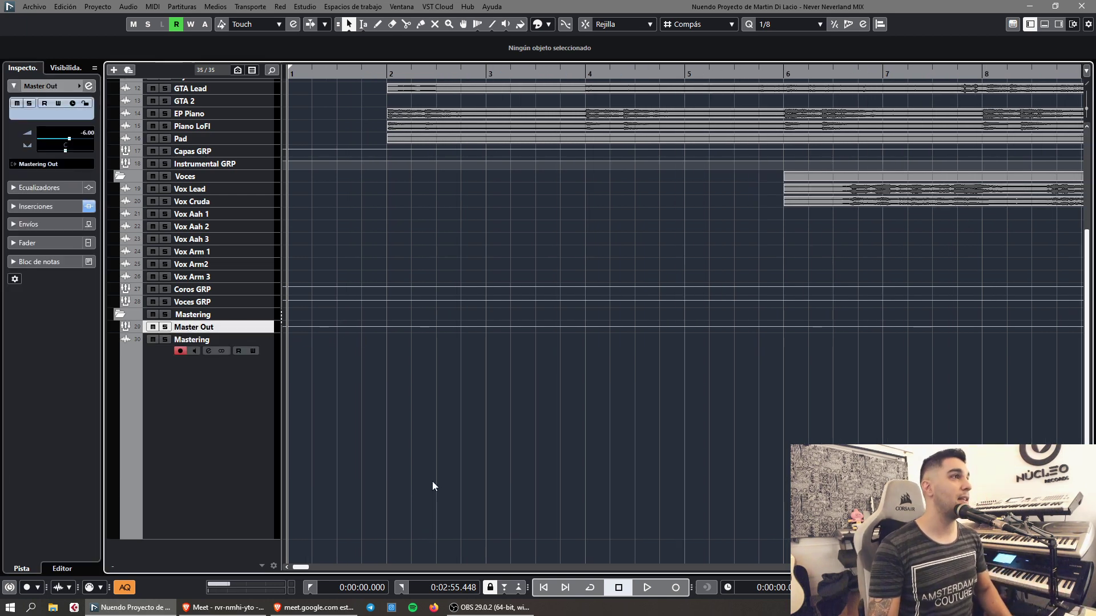
Start recording the mix onto the Mastering track from the beginning of the song.
key("h")
left_click(256, 456)
key("h")
key("KP_Multiply")
key("g")
key("g")
key("g")
key("g")
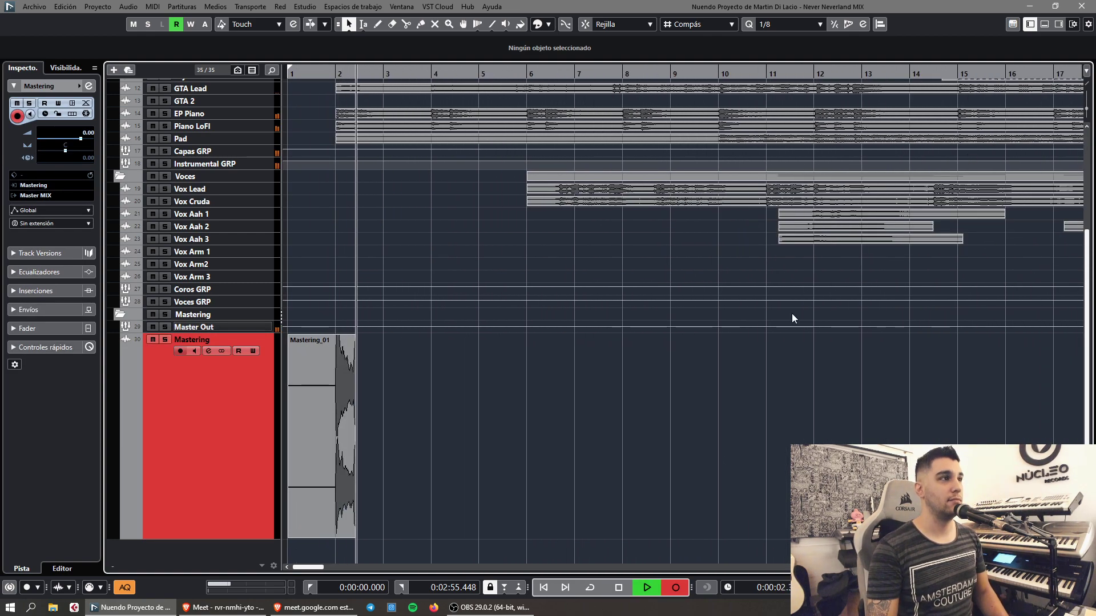
key("h")
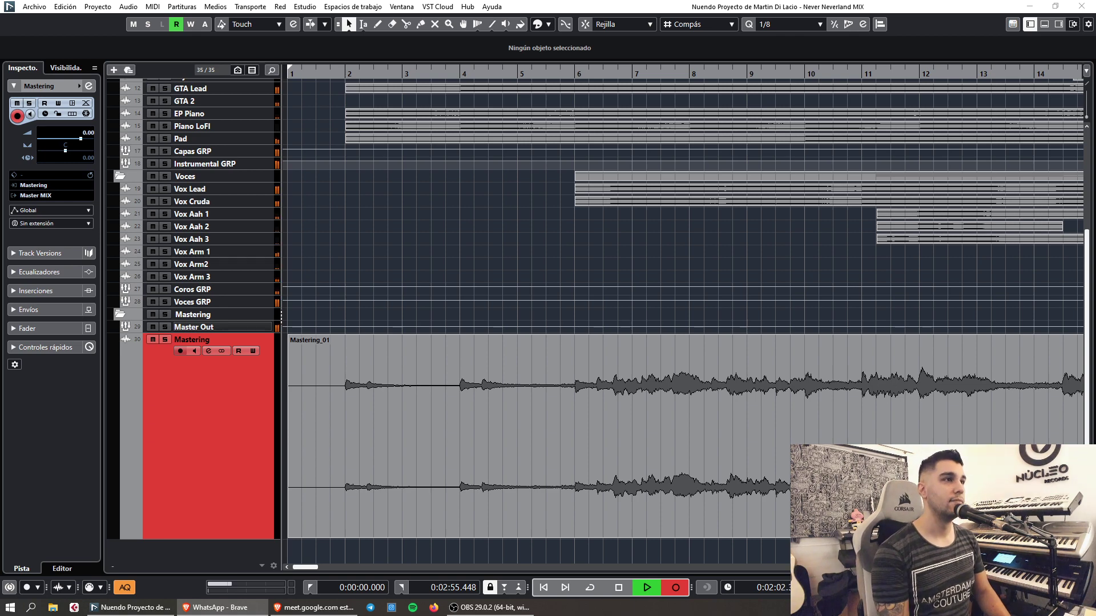
Examine the recorded Mastering waveform across the whole length of the song.
left_click(451, 232)
key("f")
key("g")
key("g")
key("g")
key("g")
key("g")
key("g")
key("g")
key("g")
key("g")
key("g")
key("g")
key("g")
key("g")
key("g")
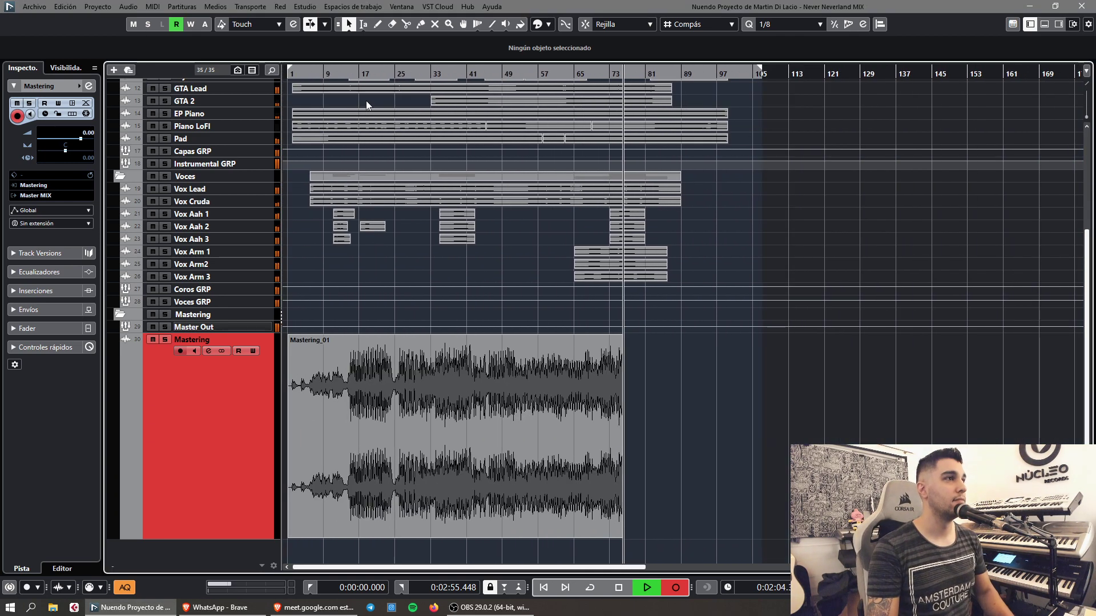
Check the Master Out level in the mixer and stop the recording.
key("F3")
left_click(766, 457)
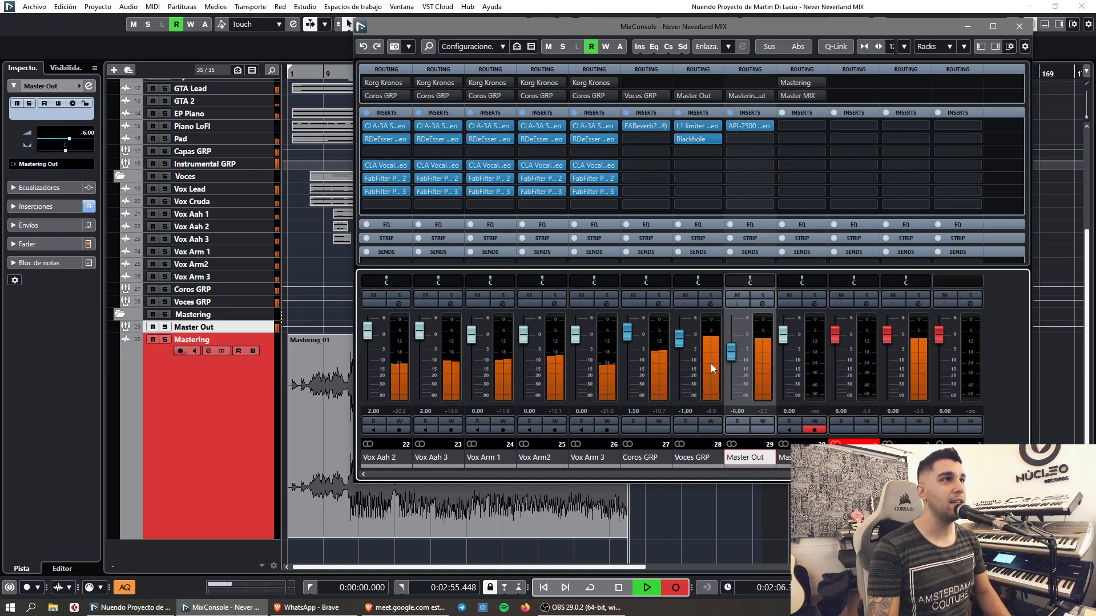
key("F3")
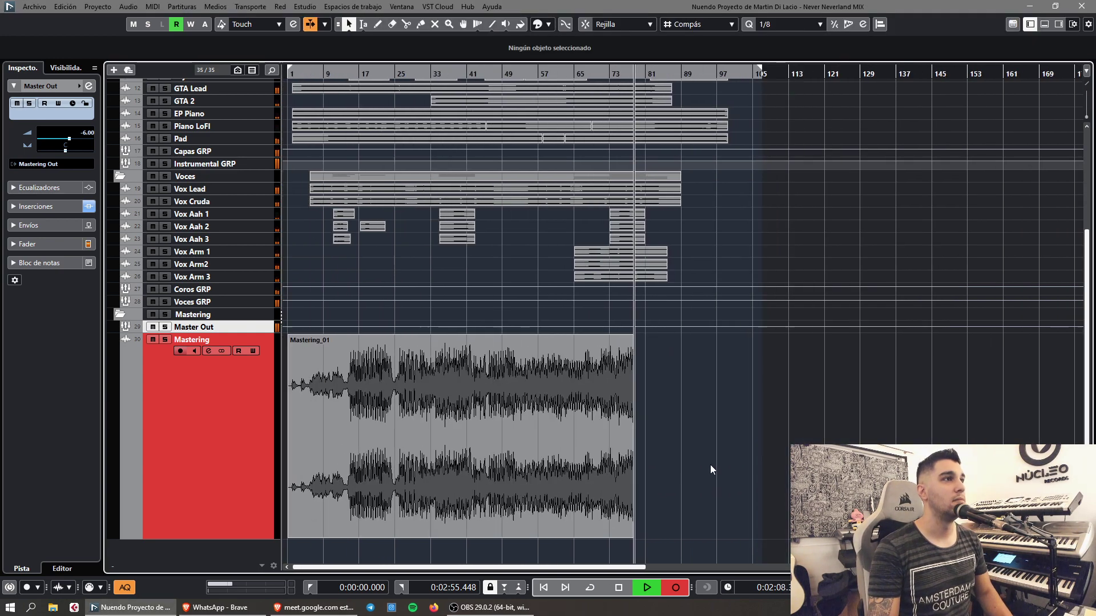
key("h")
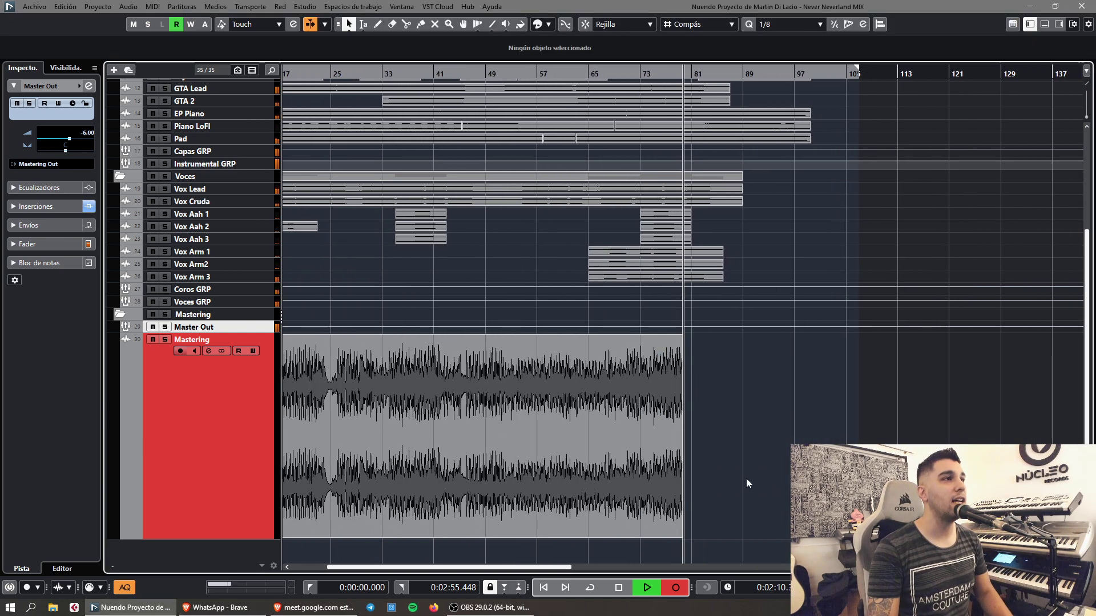
scroll(470, 365, "up", 2)
key("space")
In the Ozone 5 Dynamics insert on Drums GRP, set band 1's gain to 0.5 and its limiter threshold to -6.2 dB.
scroll(251, 209, "up", 2)
key("g")
left_click(199, 224)
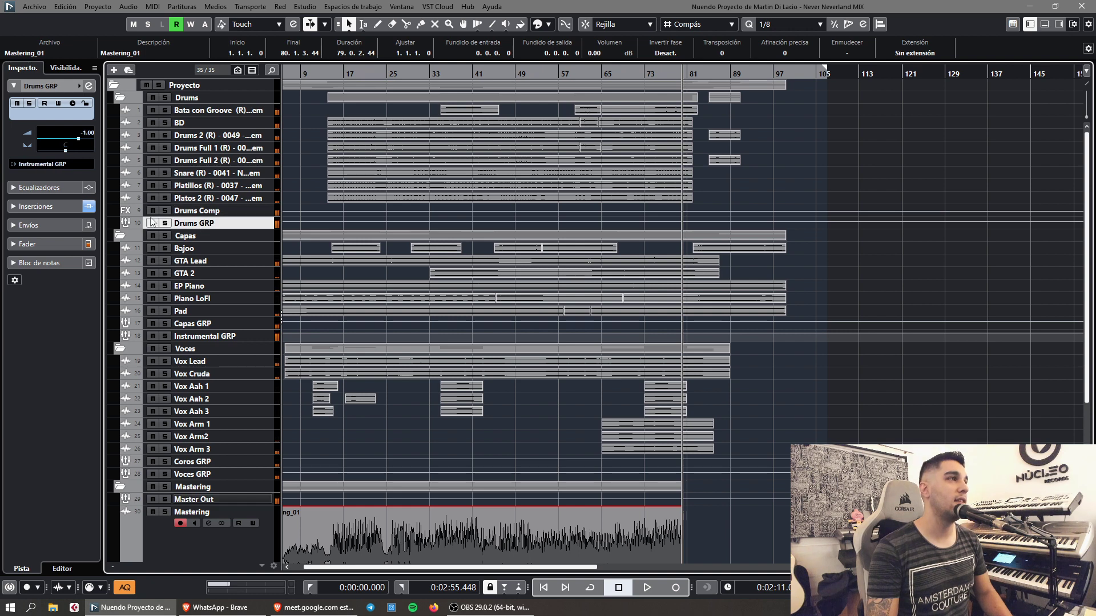
left_click(36, 206)
left_click(56, 144)
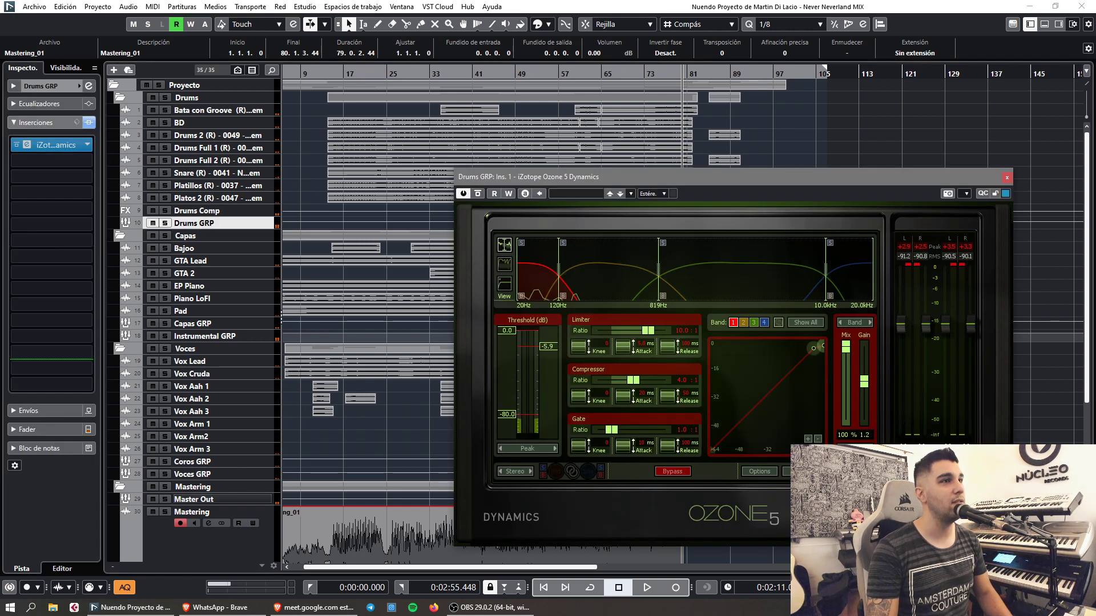
scroll(868, 436, "down", 3)
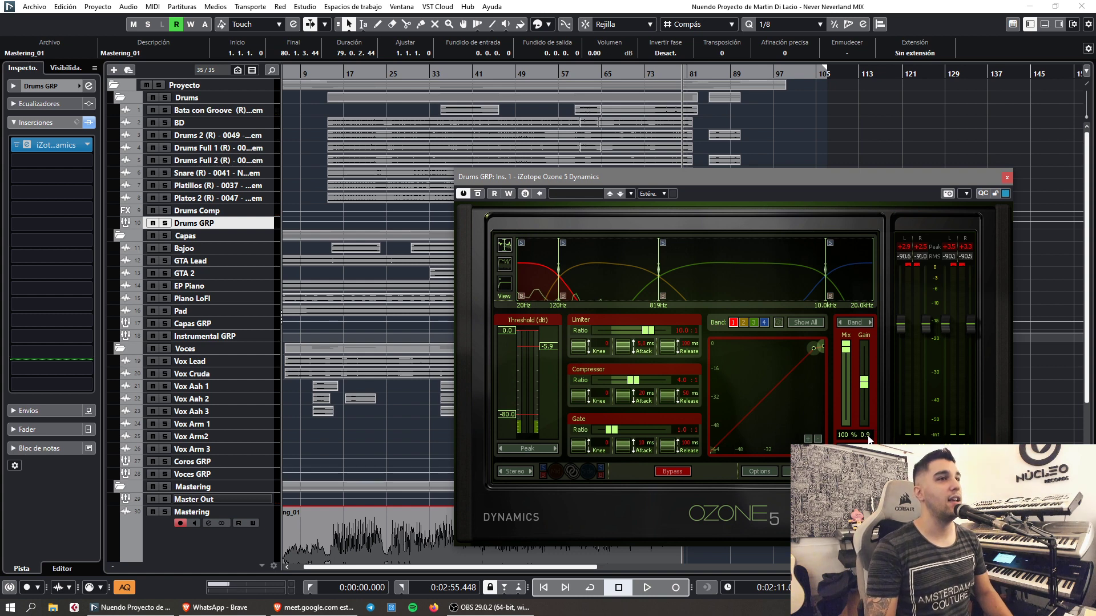
scroll(868, 436, "down", 4)
left_click(868, 436)
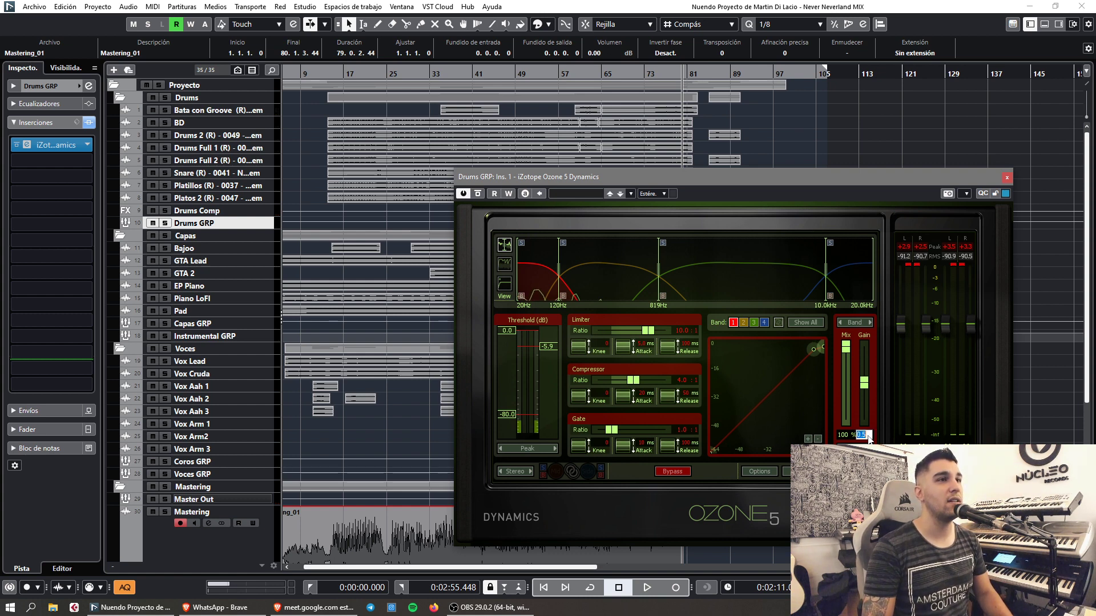
key("Return")
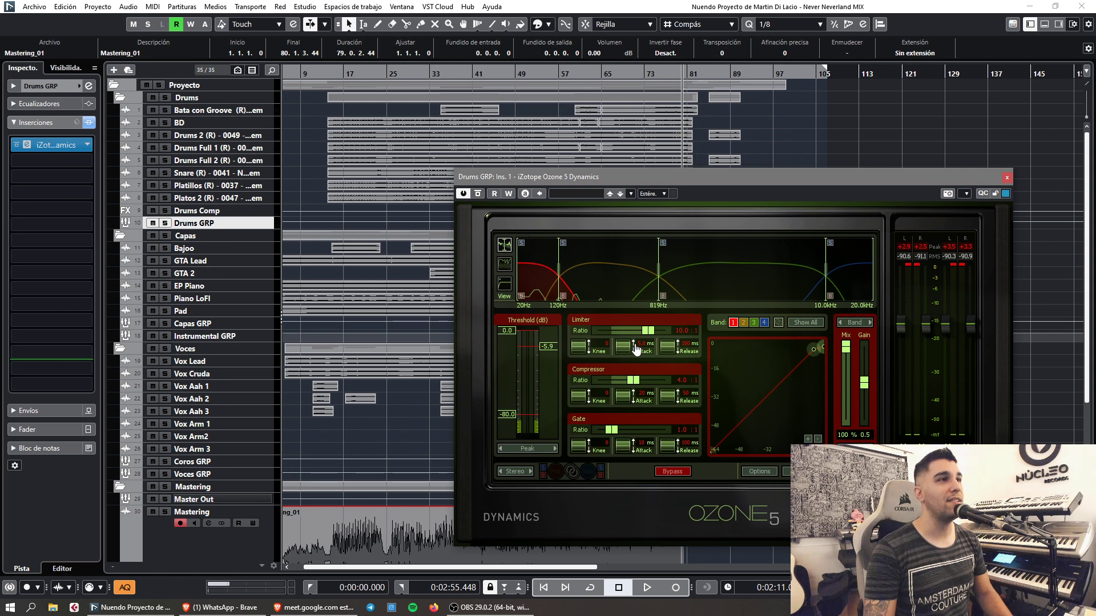
left_click_drag(552, 347, 552, 347)
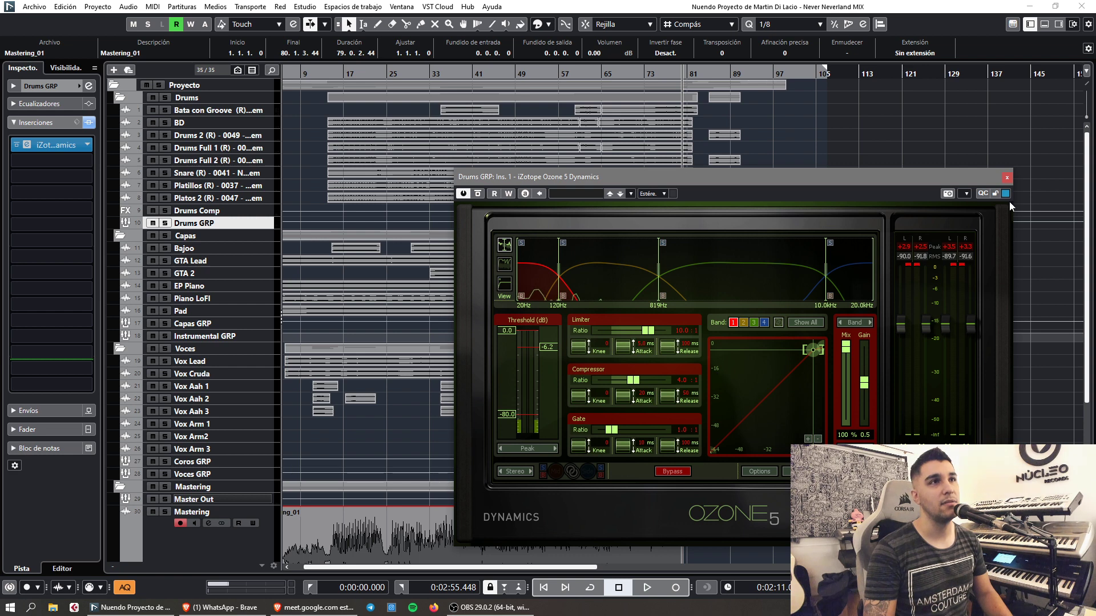
Play the song from around bar 39 and solo the Drums GRP track.
left_click(464, 77)
key("space")
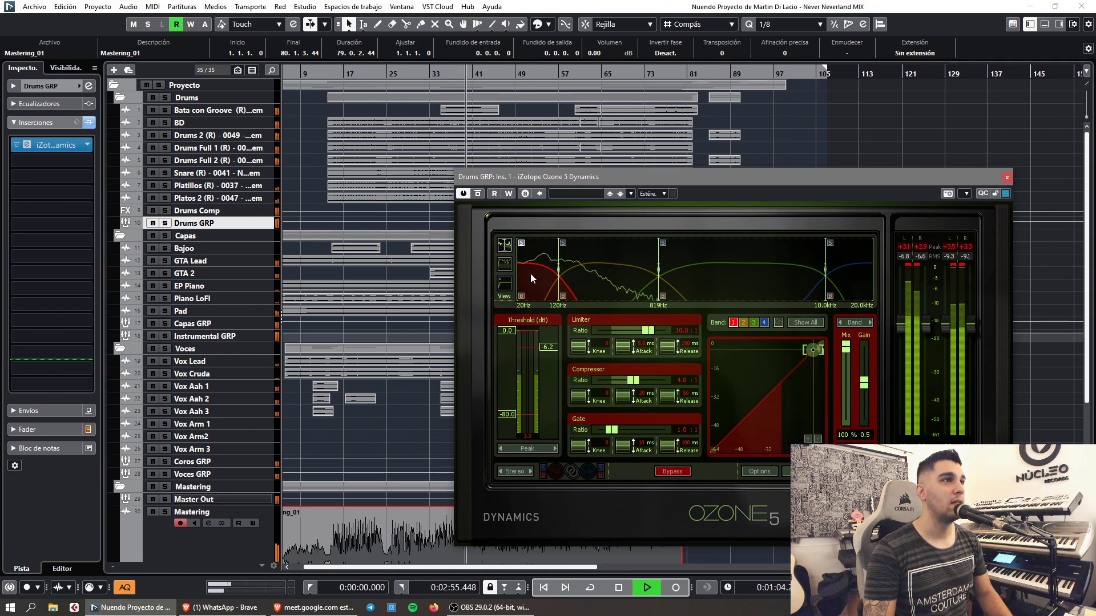
left_click(165, 223)
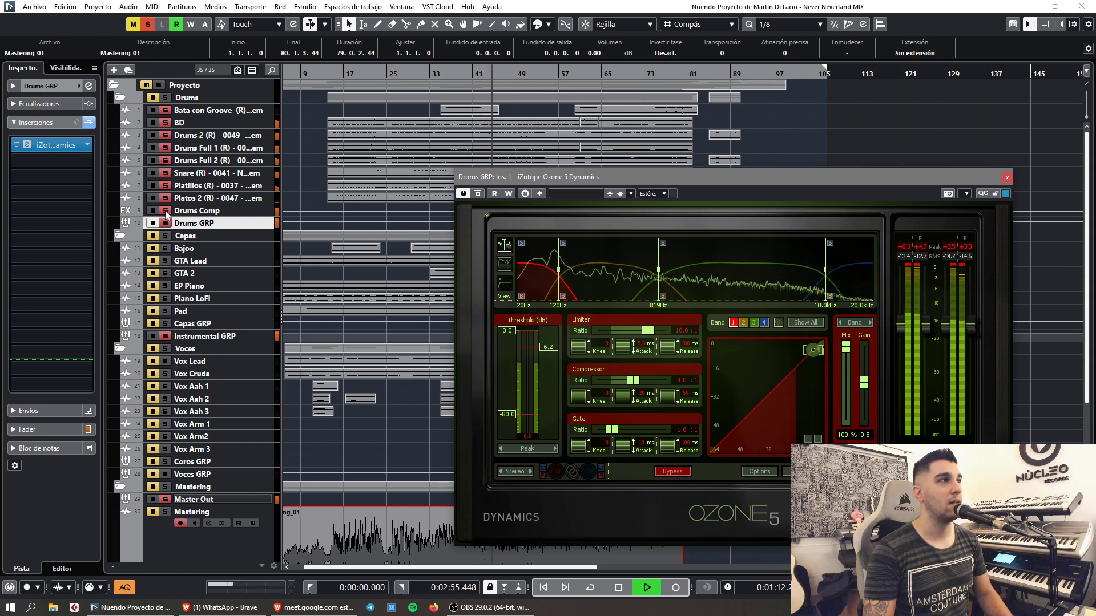
Compare the soloed drums with Ozone 5 Dynamics bypassed and active, replaying from around bar 35, and stop playback with the effect active.
left_click(89, 122)
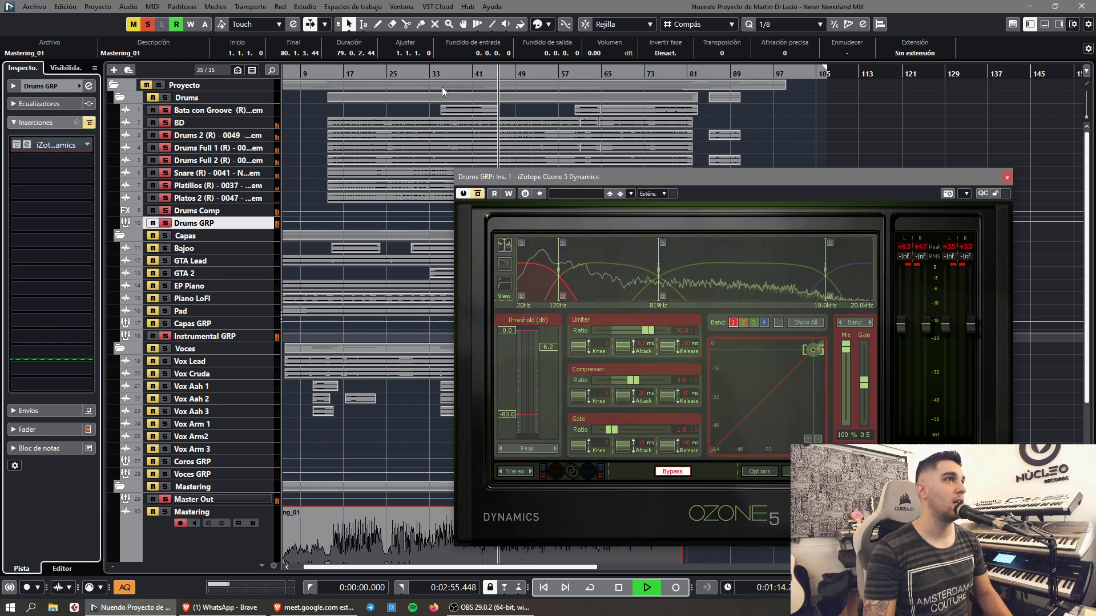
left_click(442, 87)
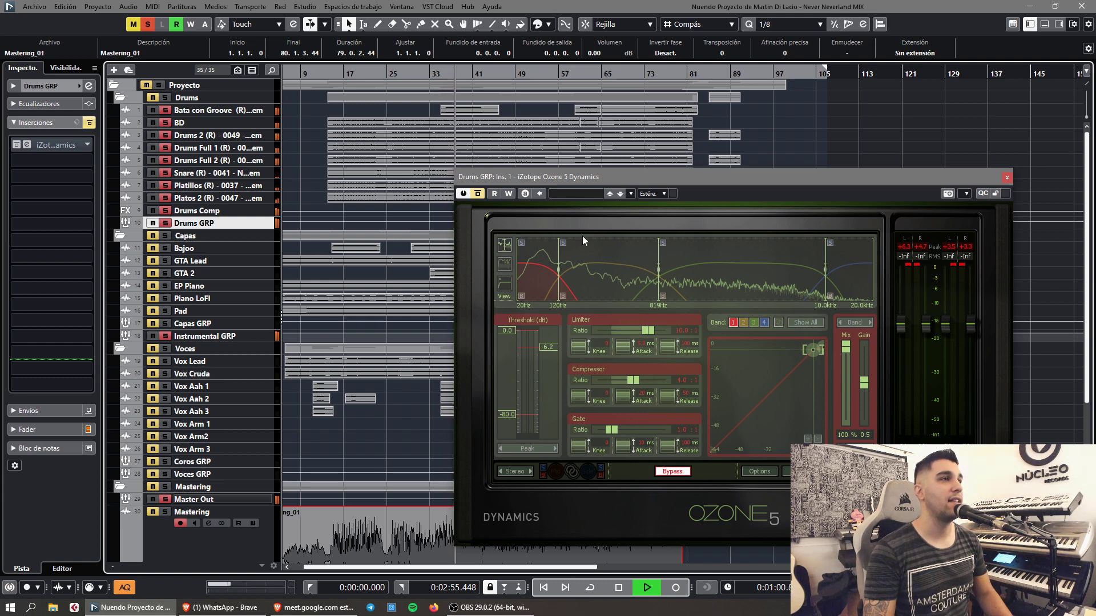
left_click(477, 194)
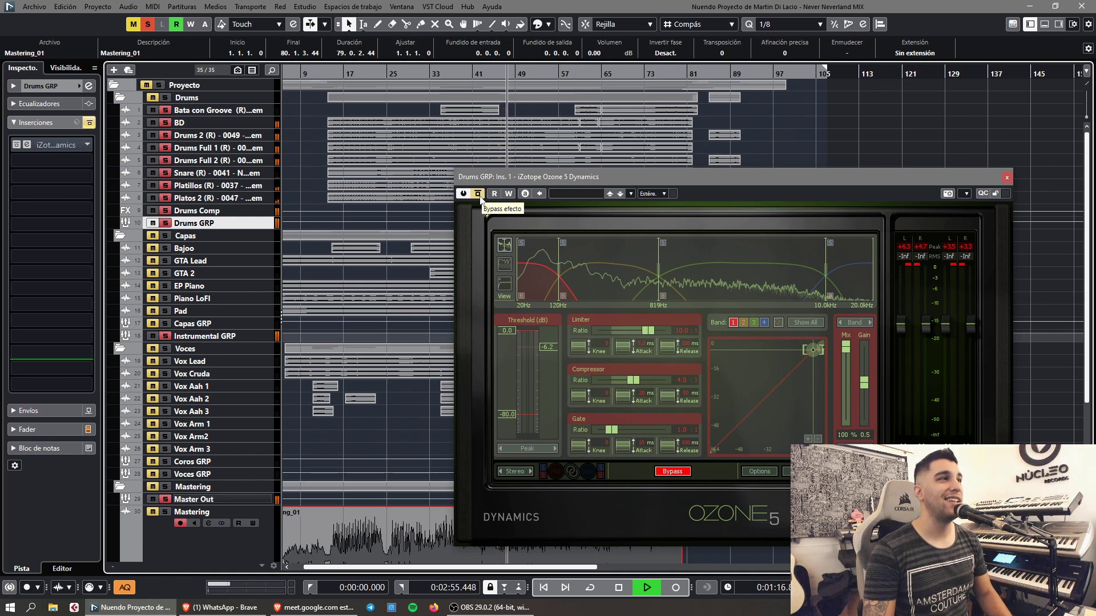
left_click(478, 195)
left_click(824, 137)
key("space")
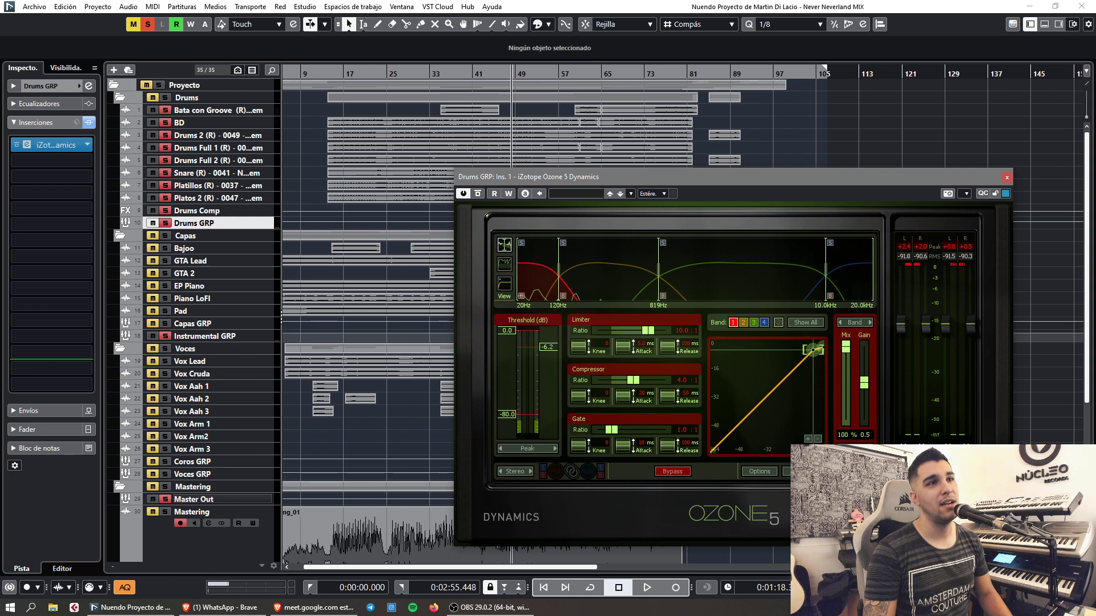
Review the settings of all four frequency bands in the Drums GRP Ozone 5 Dynamics insert, ending on band 1.
left_click(748, 283)
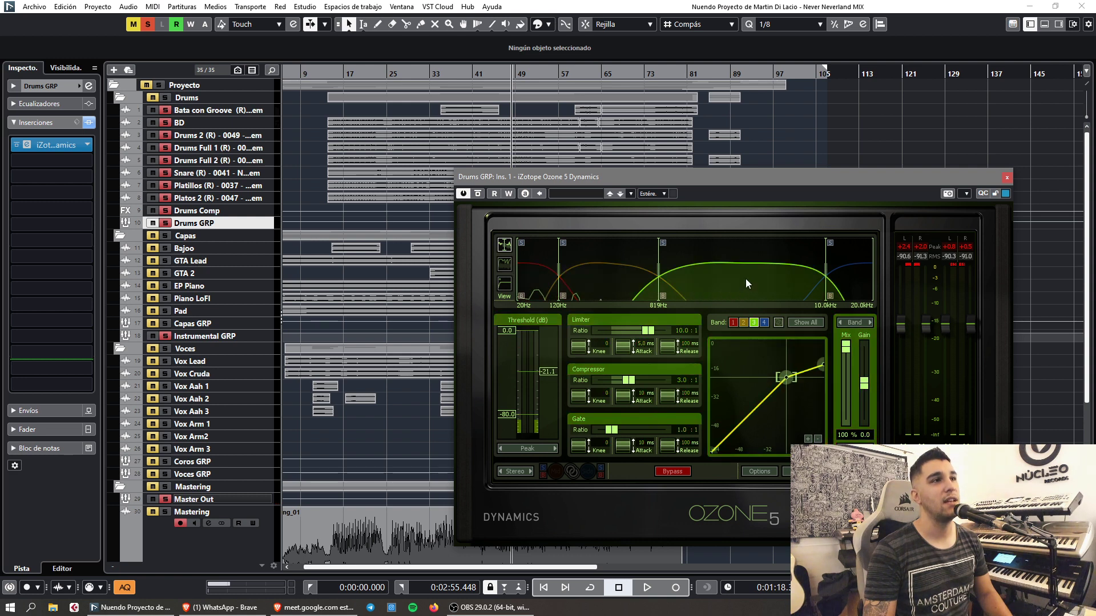
left_click(534, 285)
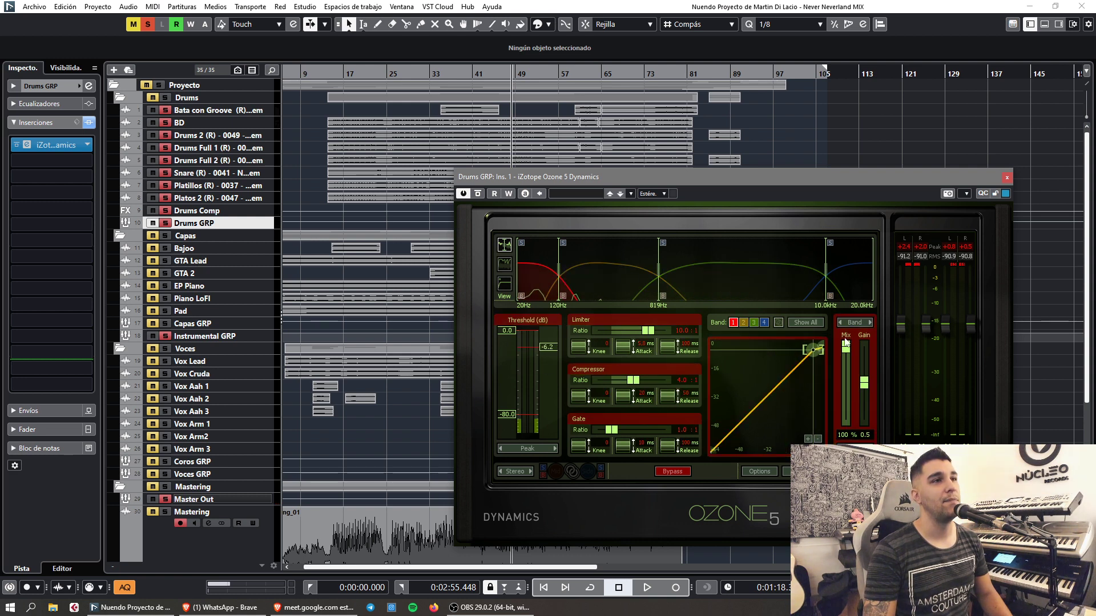
left_click(609, 274)
left_click(714, 272)
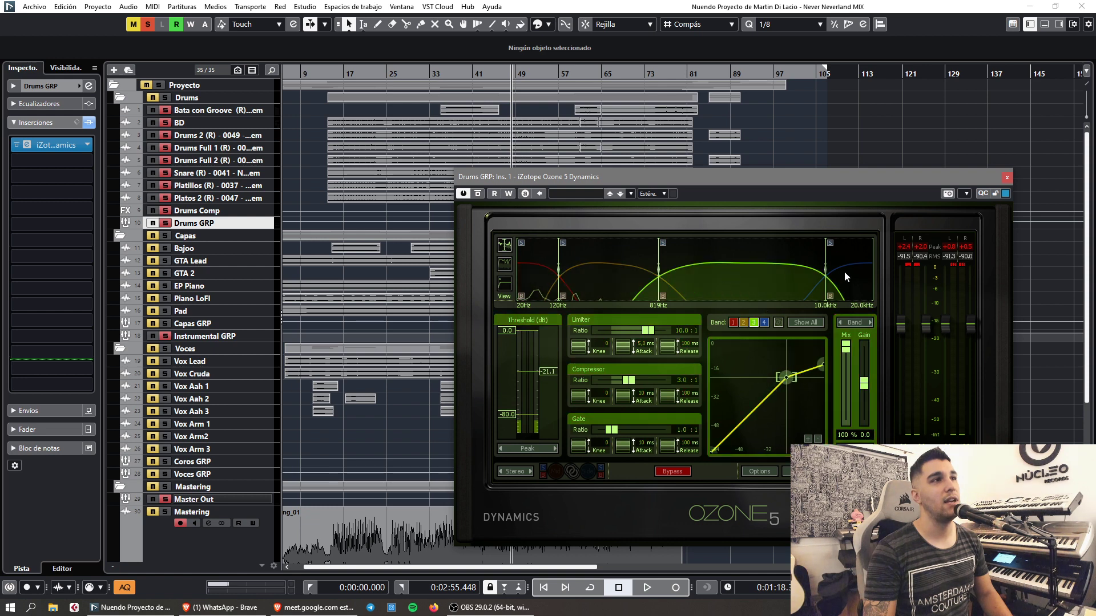
left_click(844, 271)
left_click(610, 273)
left_click(540, 274)
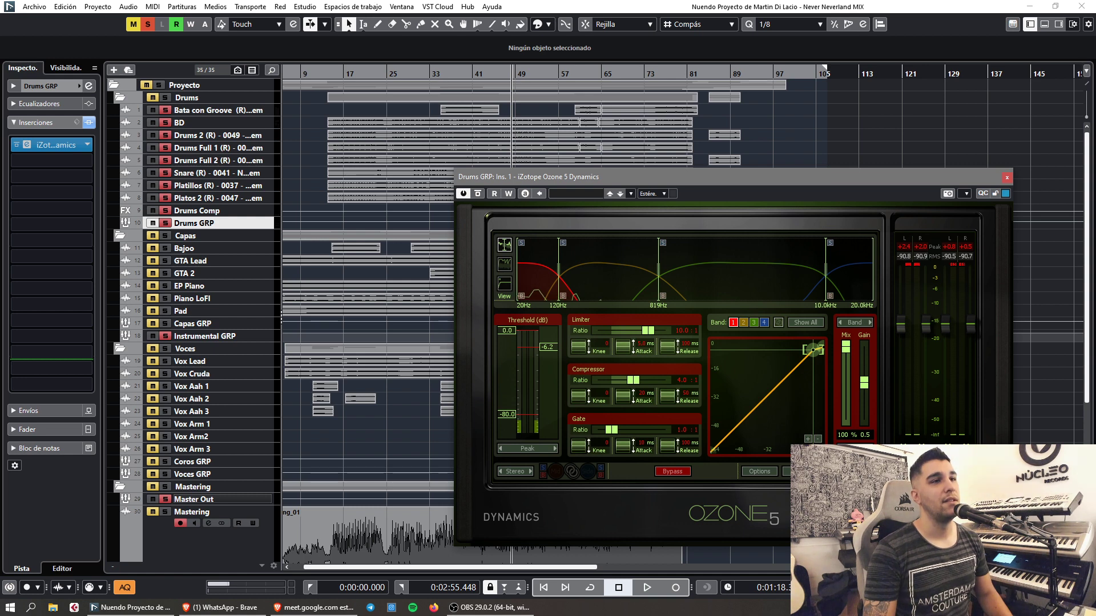
Set the Drums GRP volume to -1.50 and clear all mutes and solos in the project.
left_click(60, 127)
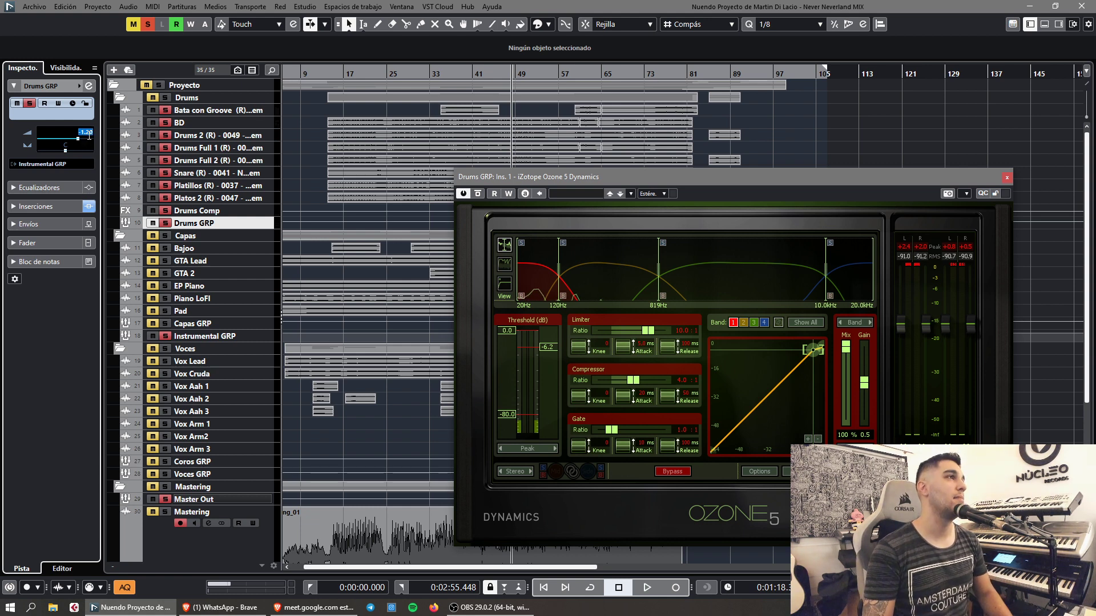
left_click(147, 25)
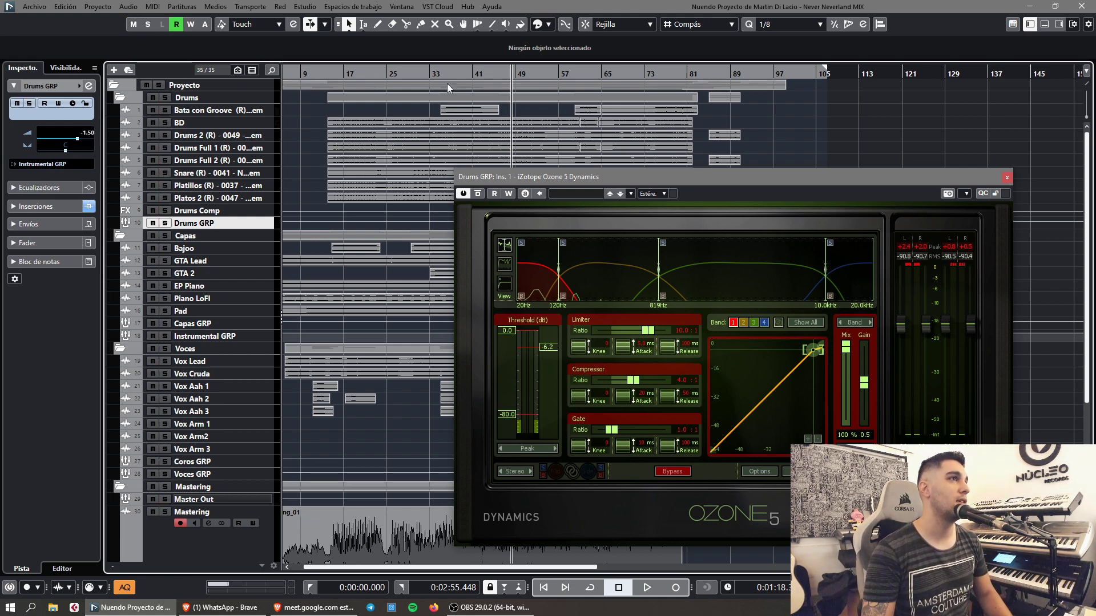
Mute the Mastering_01 event and play the full mix from around bar 28.
left_click(405, 74)
scroll(407, 285, "down", 5)
key("7")
left_click(408, 366)
key("1")
key("space")
scroll(409, 285, "up", 5)
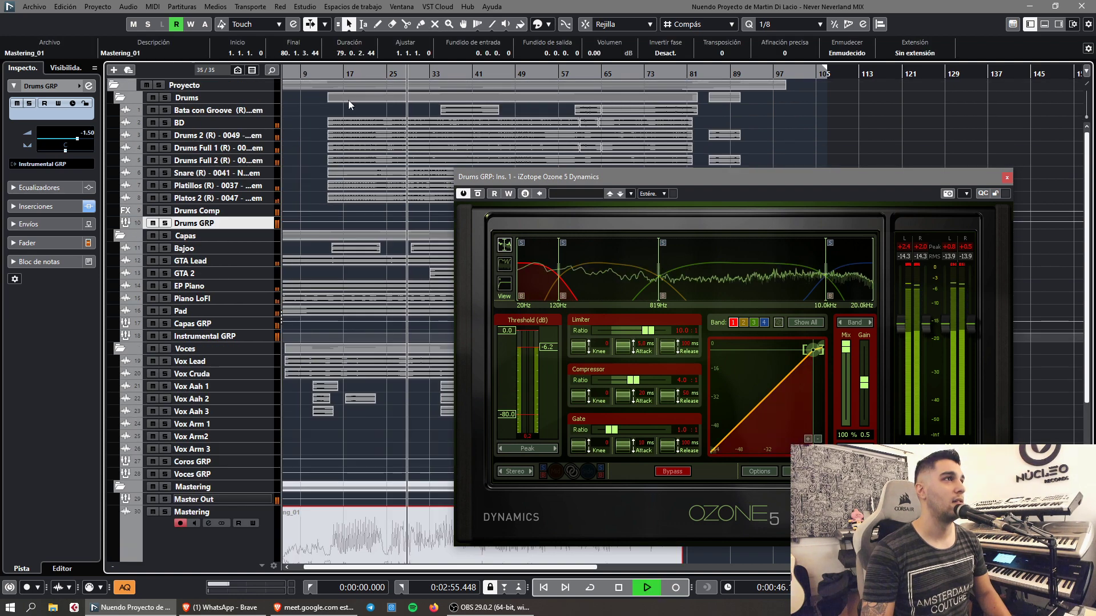
Listen to the full mix from around bar 14 while watching Drums GRP band 1, and close the Ozone 5 Dynamics window during playback.
left_click_drag(324, 74, 463, 100)
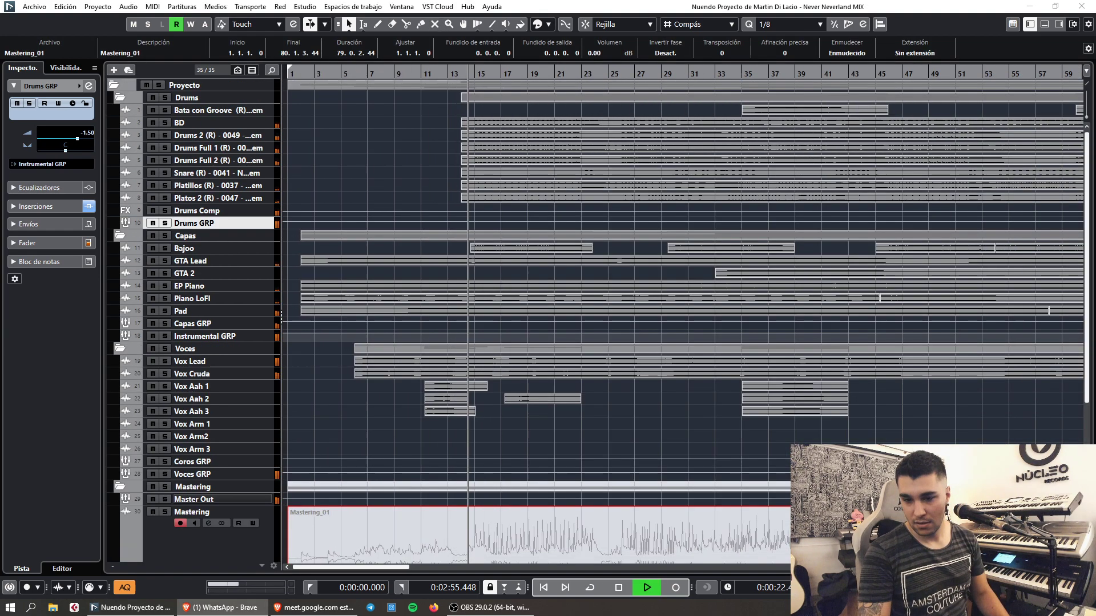
left_click(683, 436)
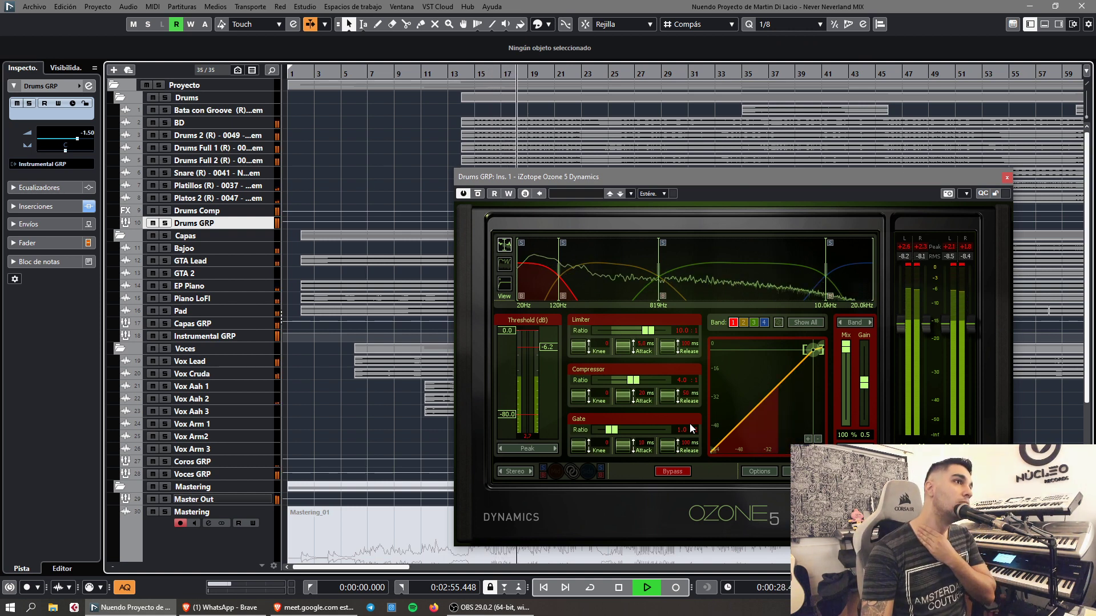
left_click(546, 277)
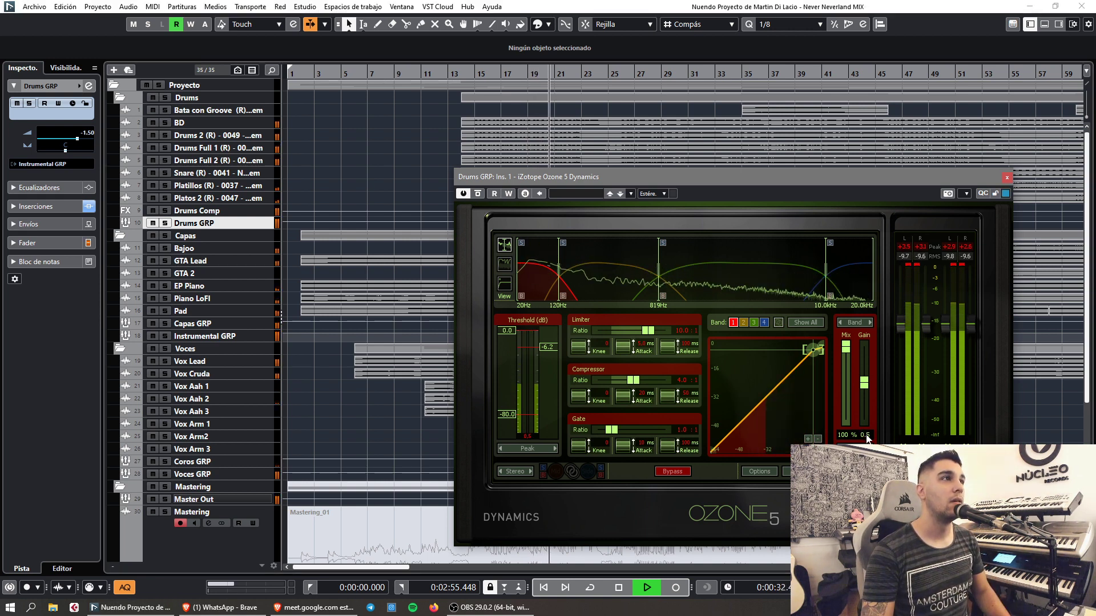
key("space")
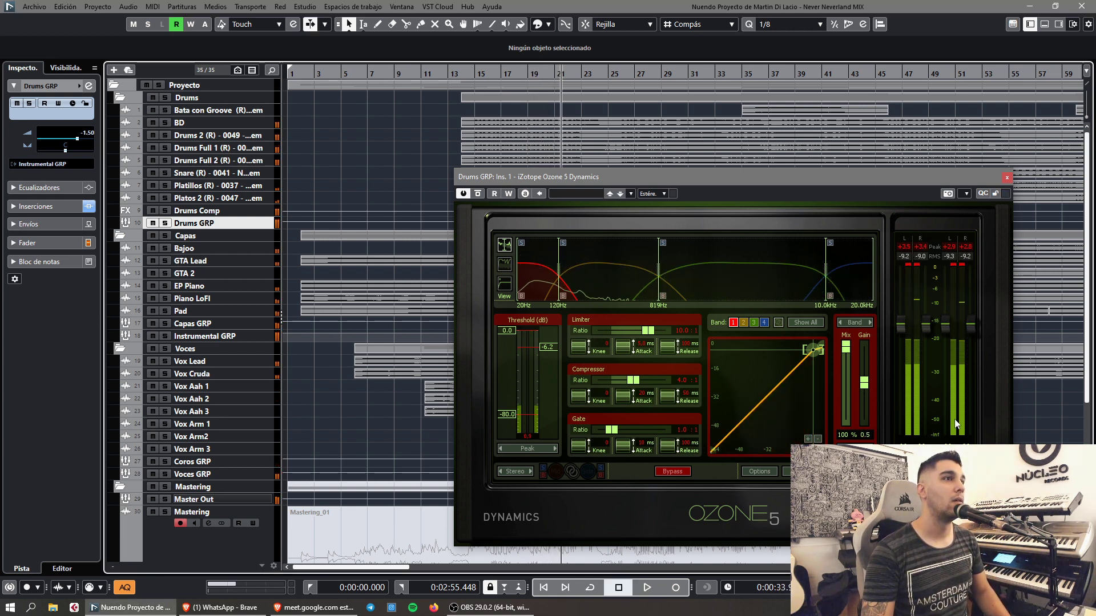
key("space")
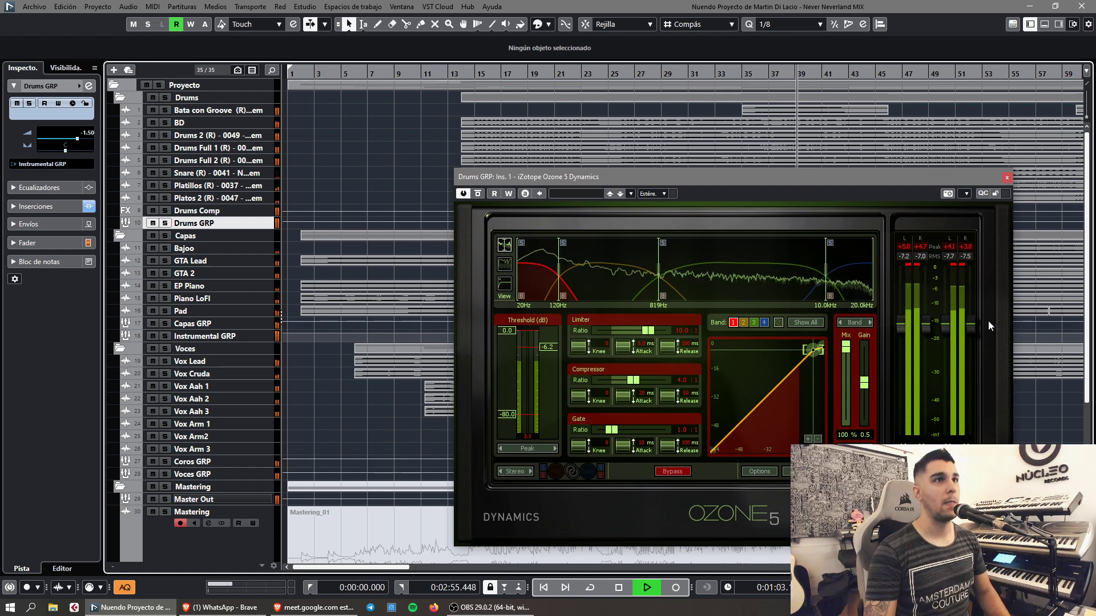
left_click(1008, 178)
Recheck the Drums GRP Ozone 5 Dynamics insert during playback, stop the song and close the plug-in window.
key("g")
key("g")
key("g")
key("g")
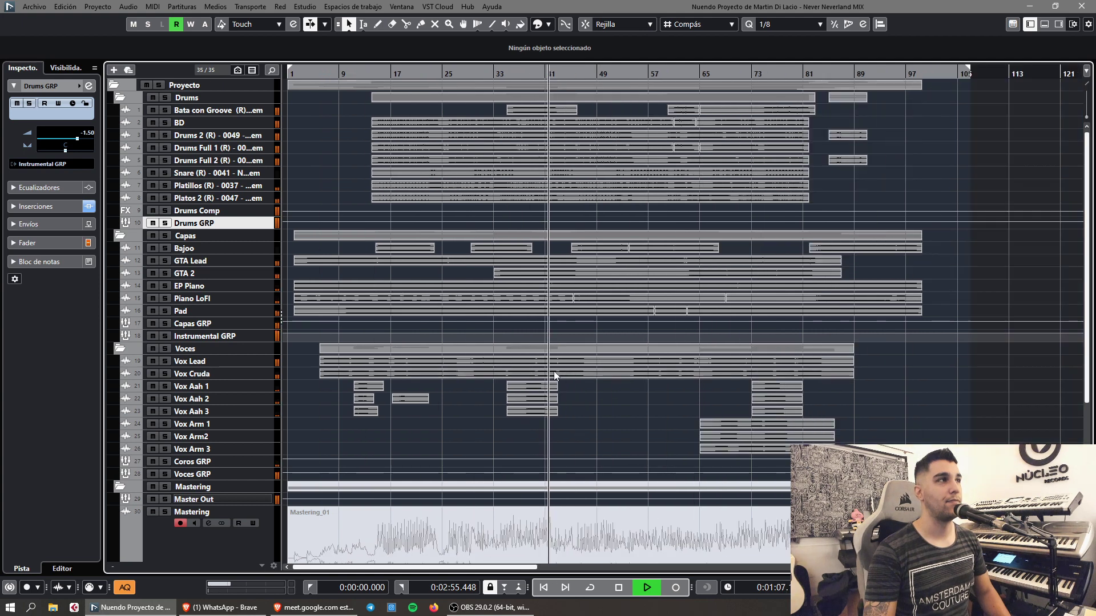
scroll(516, 362, "down", 2)
scroll(366, 303, "up", 2)
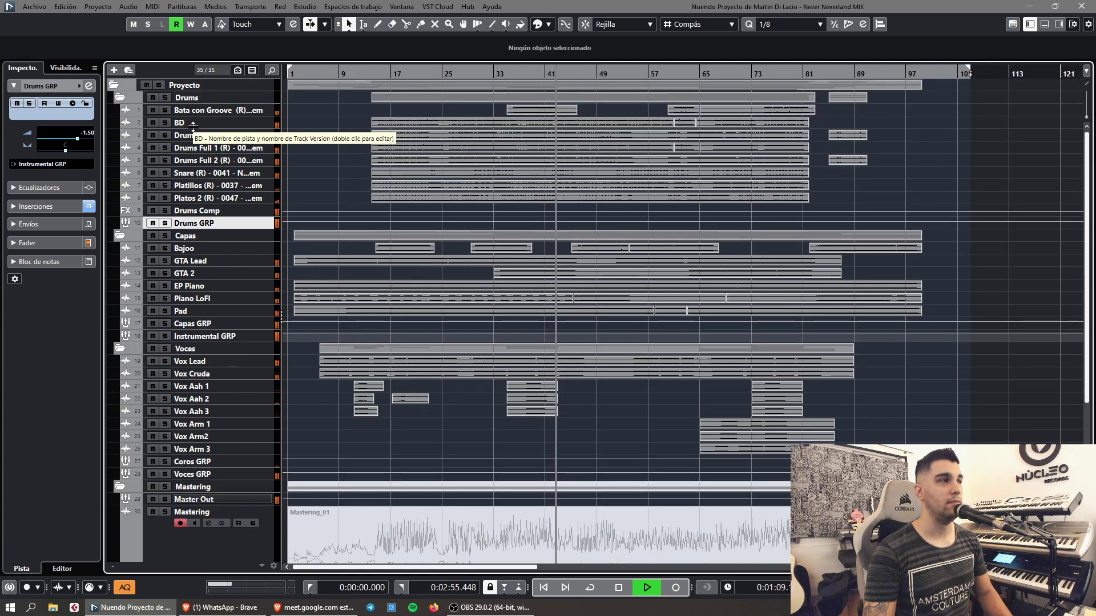
left_click(16, 206)
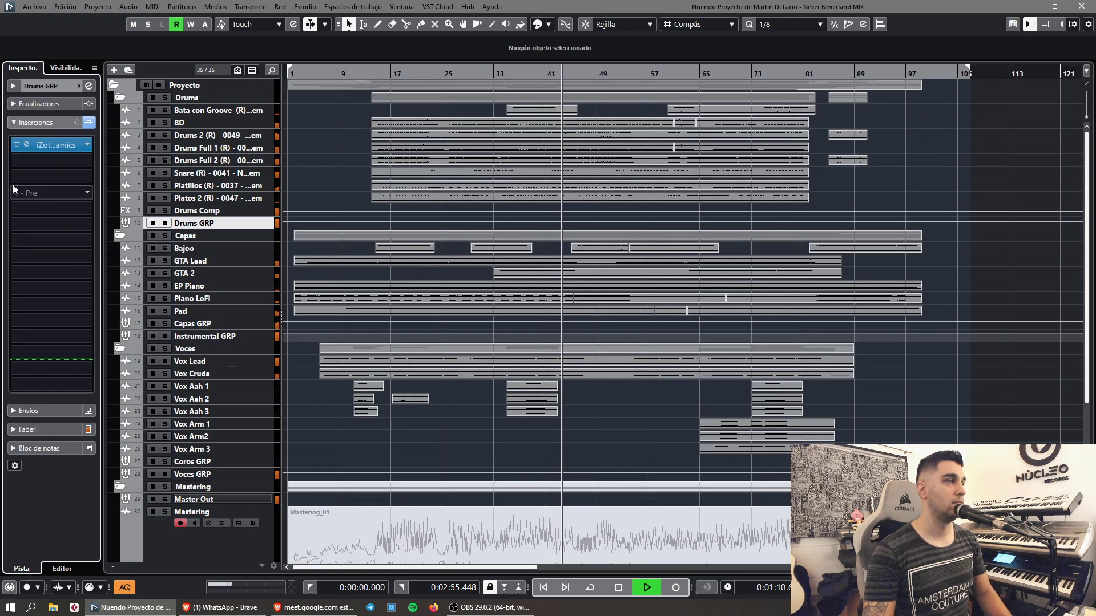
left_click(27, 144)
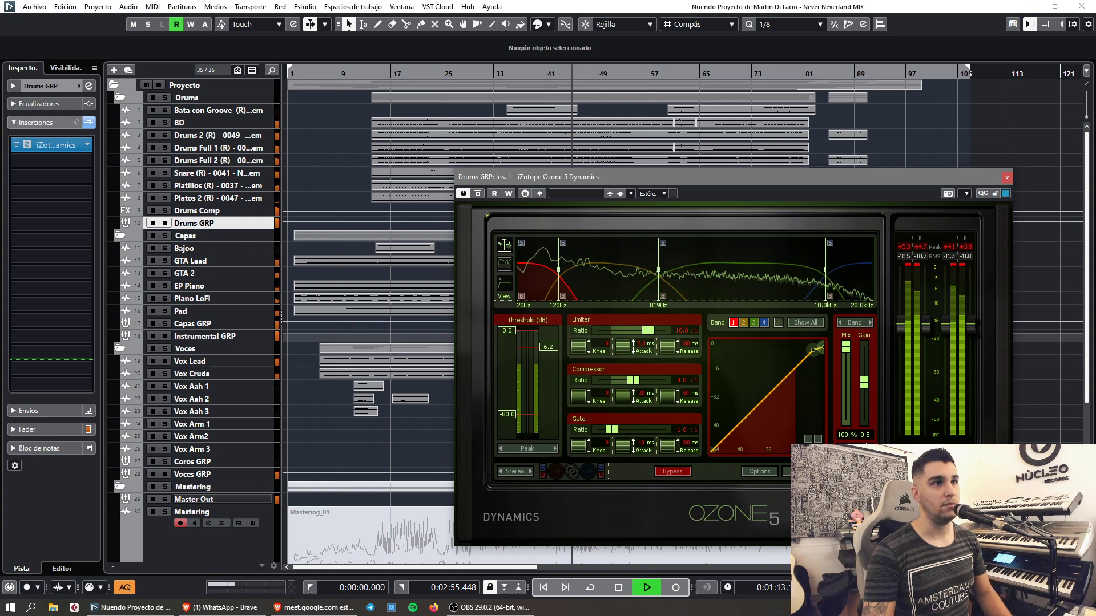
key("space")
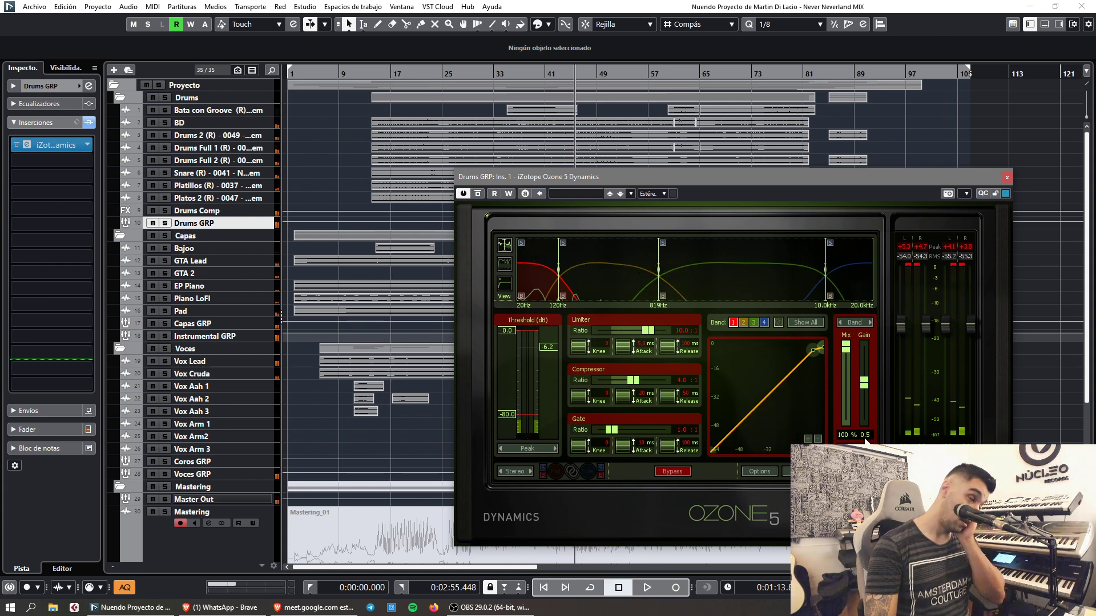
left_click(1006, 177)
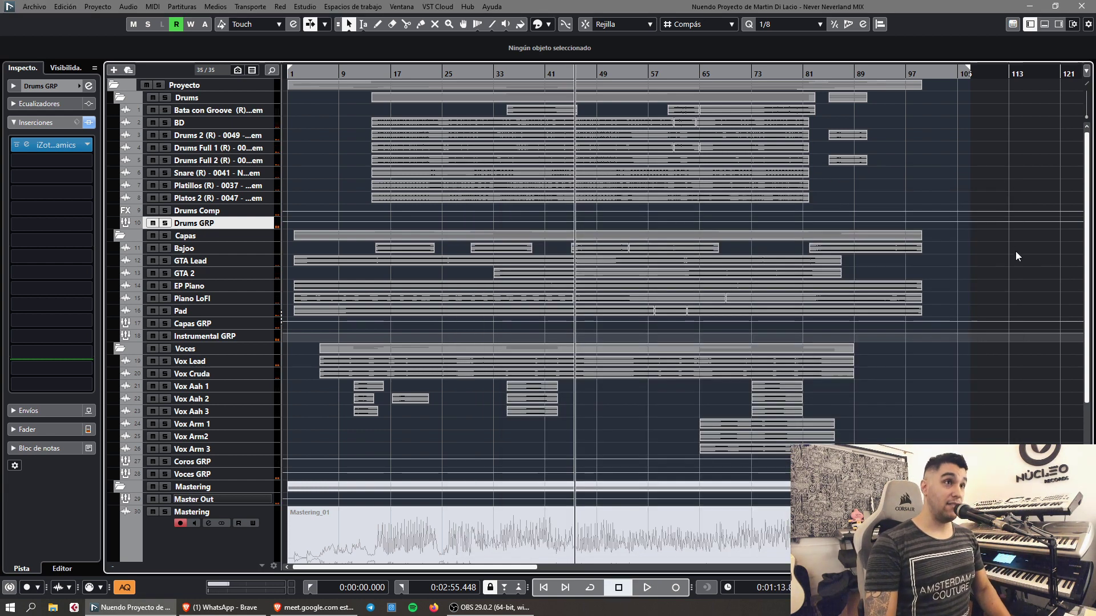
Delete the Mastering_01 event from the Mastering track and undo the deletion.
scroll(525, 474, "down", 4)
key("KP_Decimal")
left_click(505, 441)
key("h")
key("h")
key("h")
key("Delete")
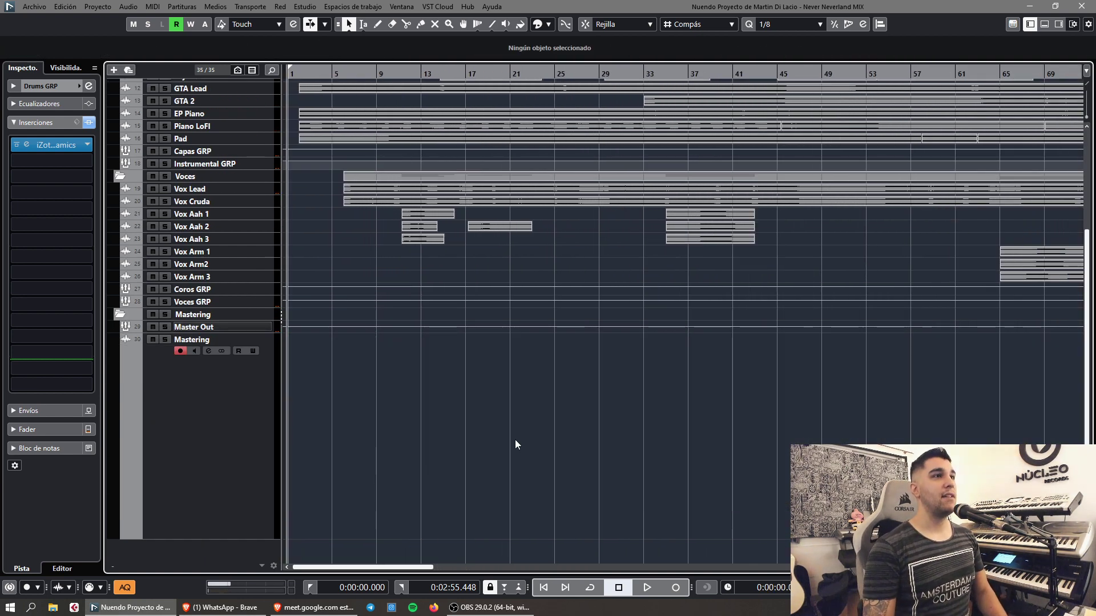
key("z")
key("ctrl+z")
key("z")
Increase the height of the tracks and enlarge the Mastering track for a closer waveform view.
key("shift+h")
key("shift+h")
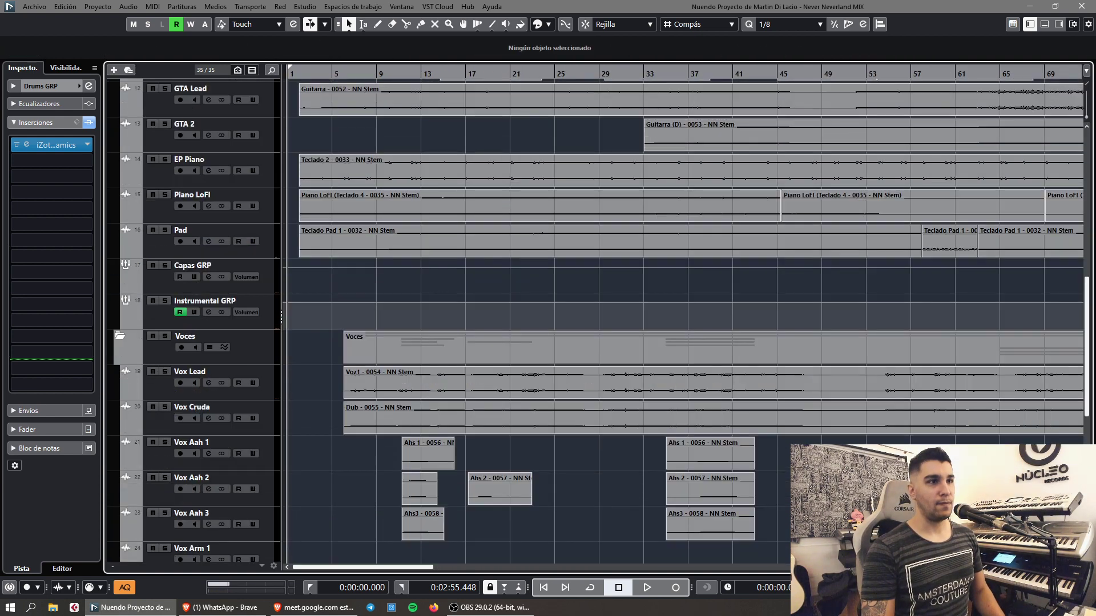
scroll(528, 425, "down", 4)
left_click(403, 505)
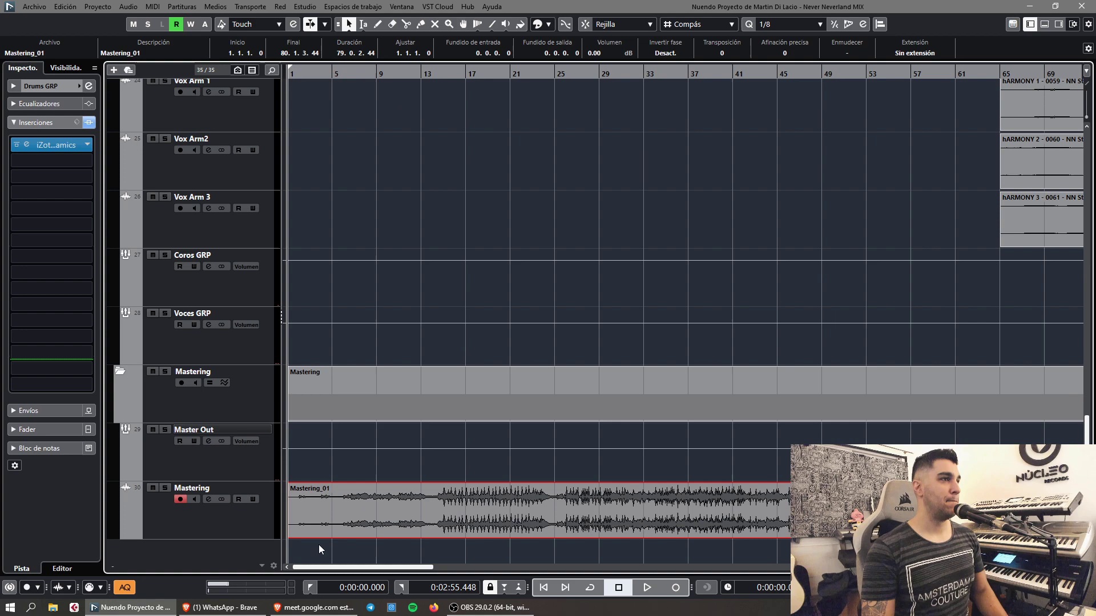
left_click(245, 538)
key("alt+Down")
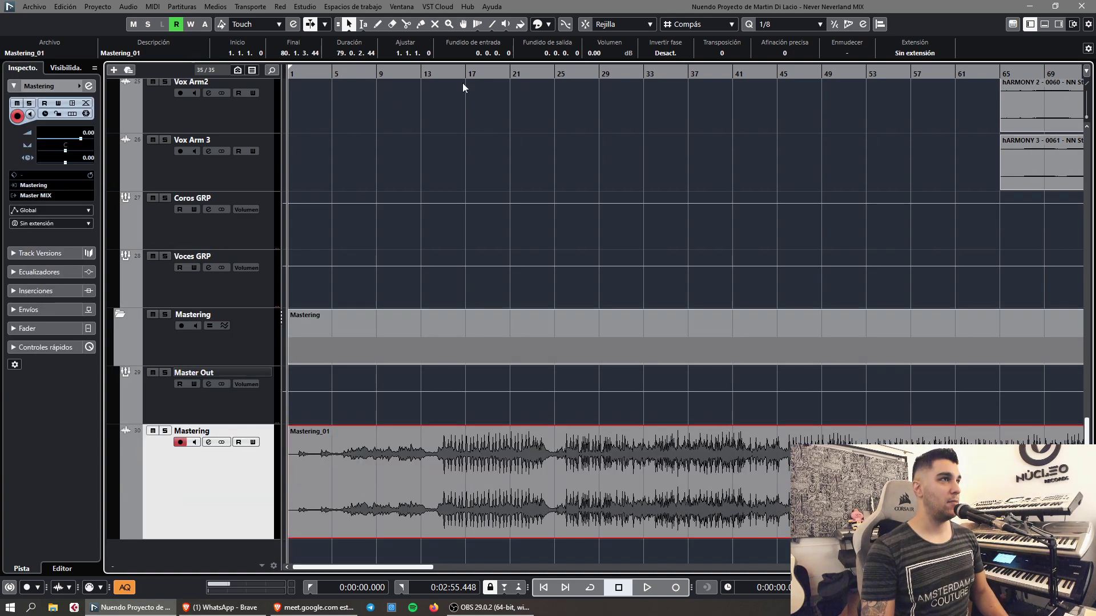
Examine the Mastering_01 waveform's peaks around bars 12 to 19.
left_click_drag(455, 74, 702, 492)
key("g")
key("g")
key("h")
key("h")
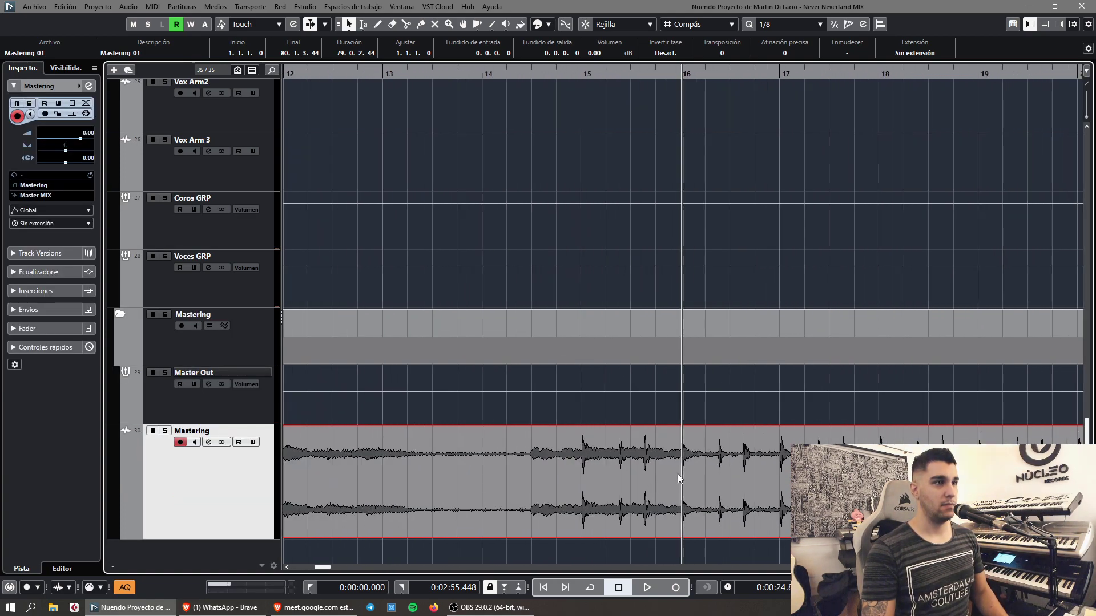
key("g")
key("g")
key("g")
key("g")
key("g")
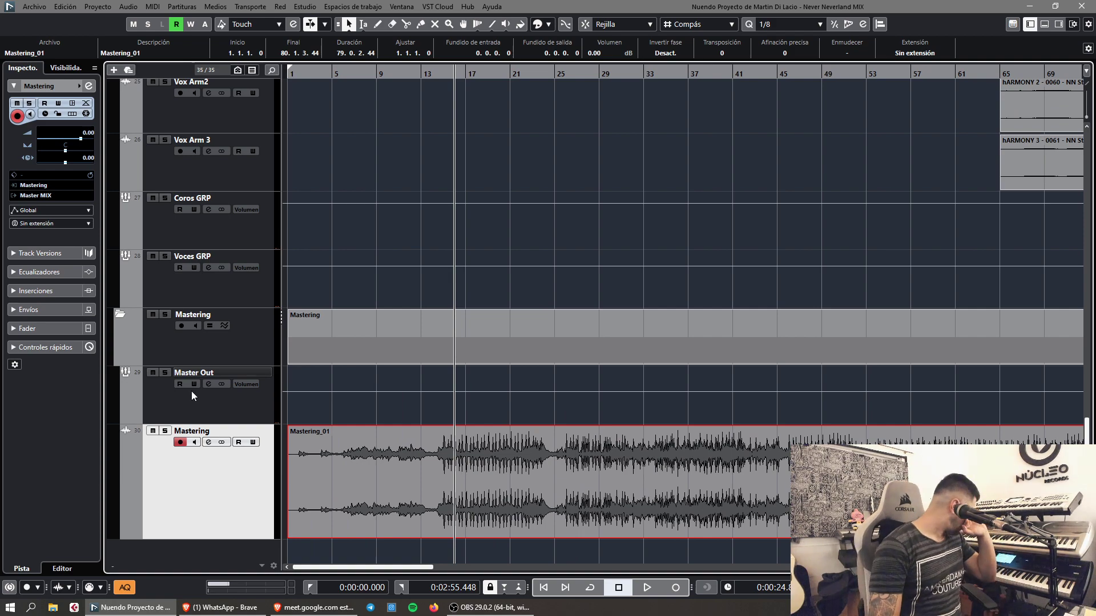
Enlarge the Mastering track further and compare the drum peaks around bar 16 with the overall waveform.
left_click_drag(230, 537, 229, 576)
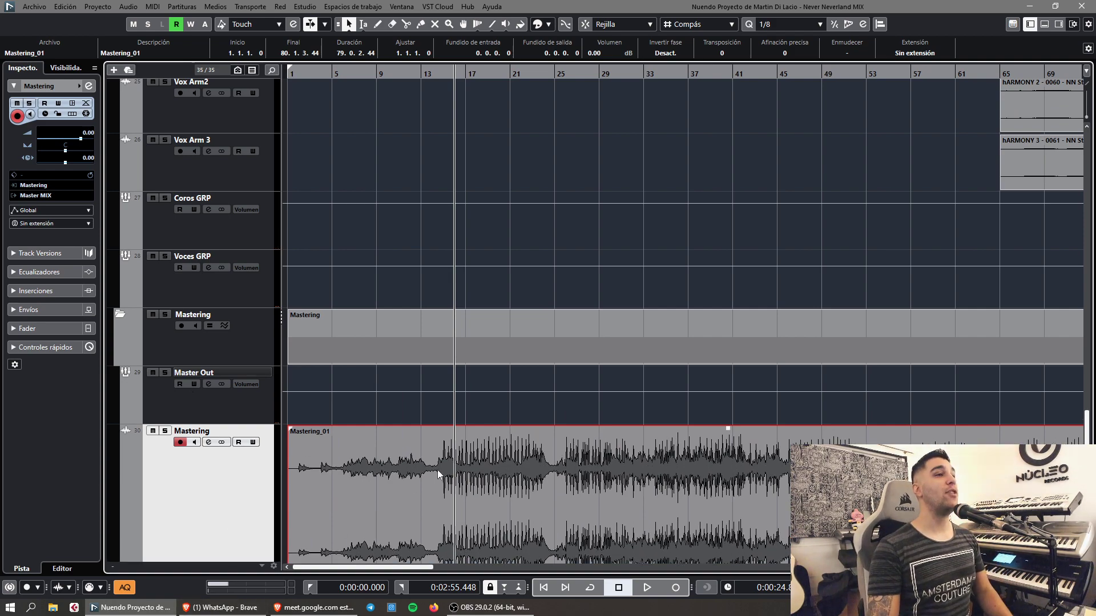
scroll(438, 470, "down", 1)
key("g")
key("g")
key("h")
key("h")
key("h")
key("h")
key("h")
key("h")
key("h")
key("h")
key("h")
key("h")
key("h")
key("h")
key("h")
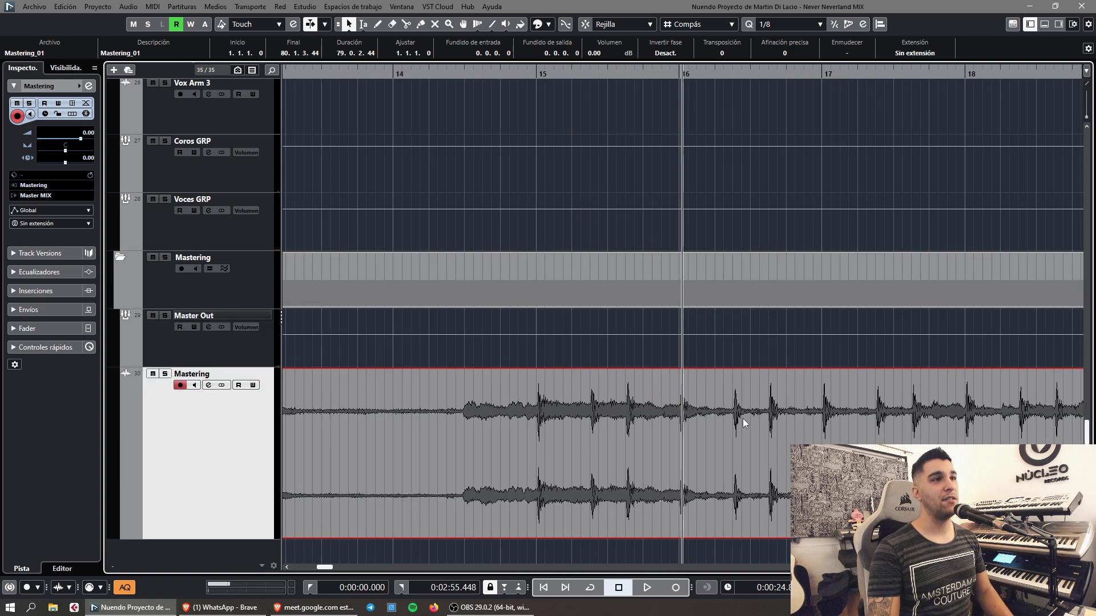
key("g")
key("g")
key("g")
key("g")
key("g")
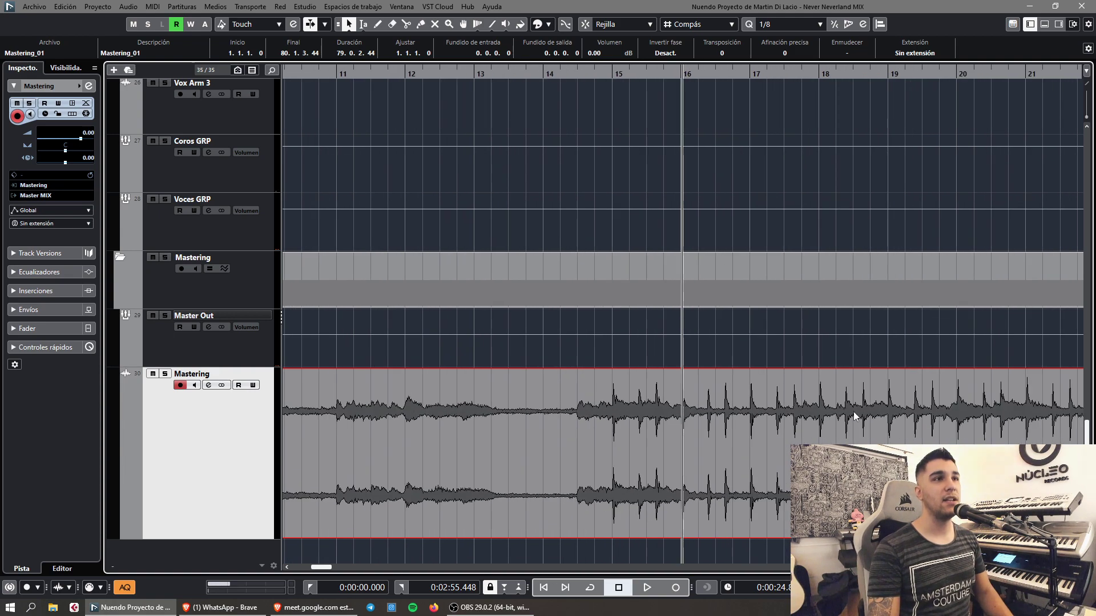
key("g")
key("g")
key("g")
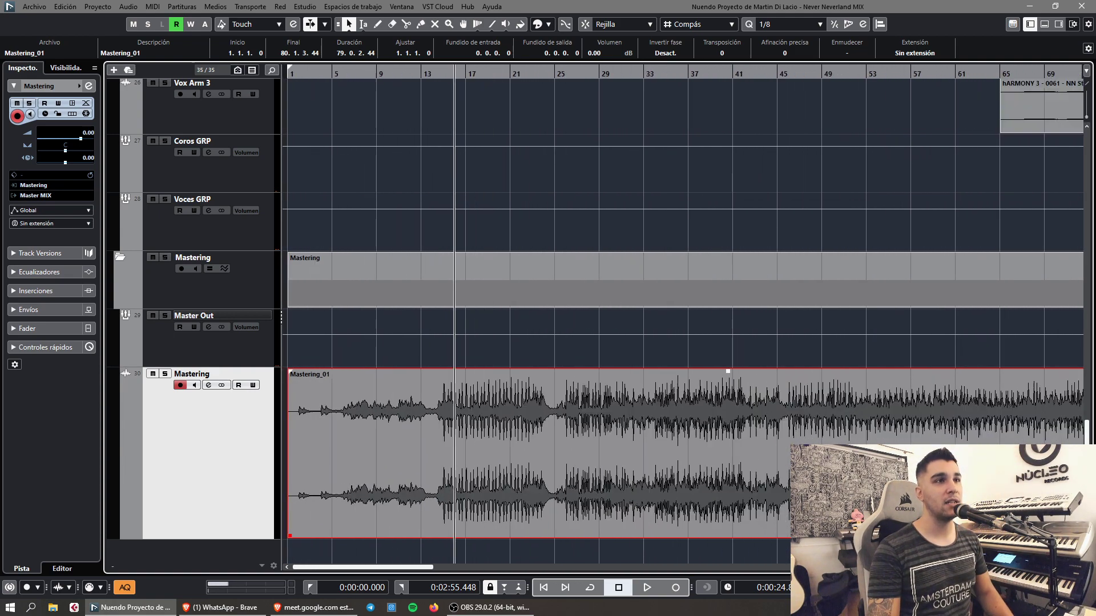
In the Drums GRP Ozone 5 Dynamics insert, set band 1's gain to 0.0 and close the plug-in window.
scroll(295, 385, "up", 10)
scroll(265, 343, "up", 8)
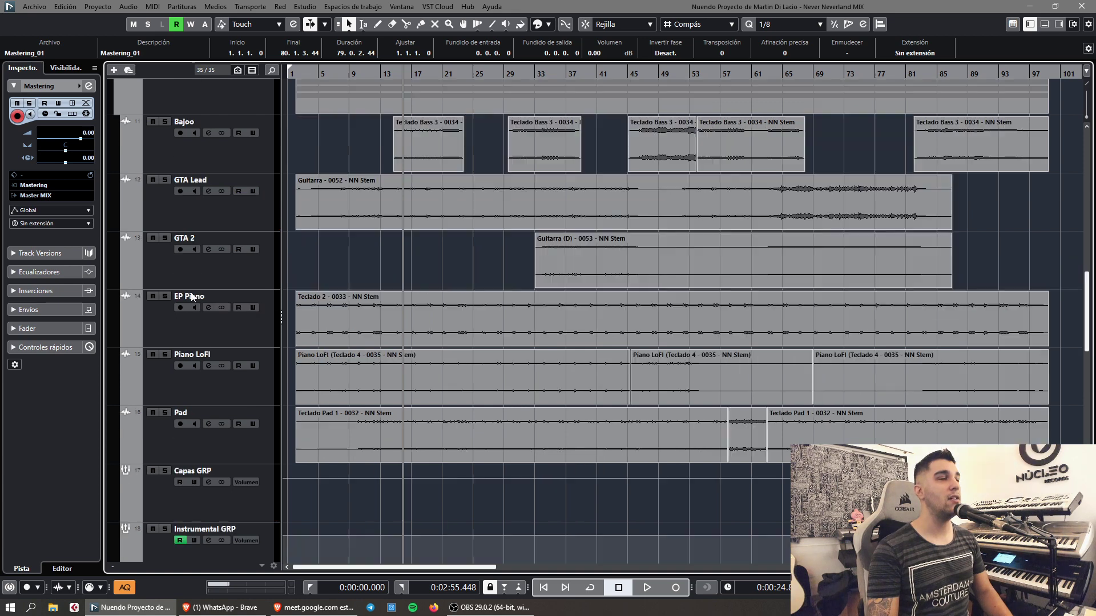
left_click(191, 240)
left_click(26, 146)
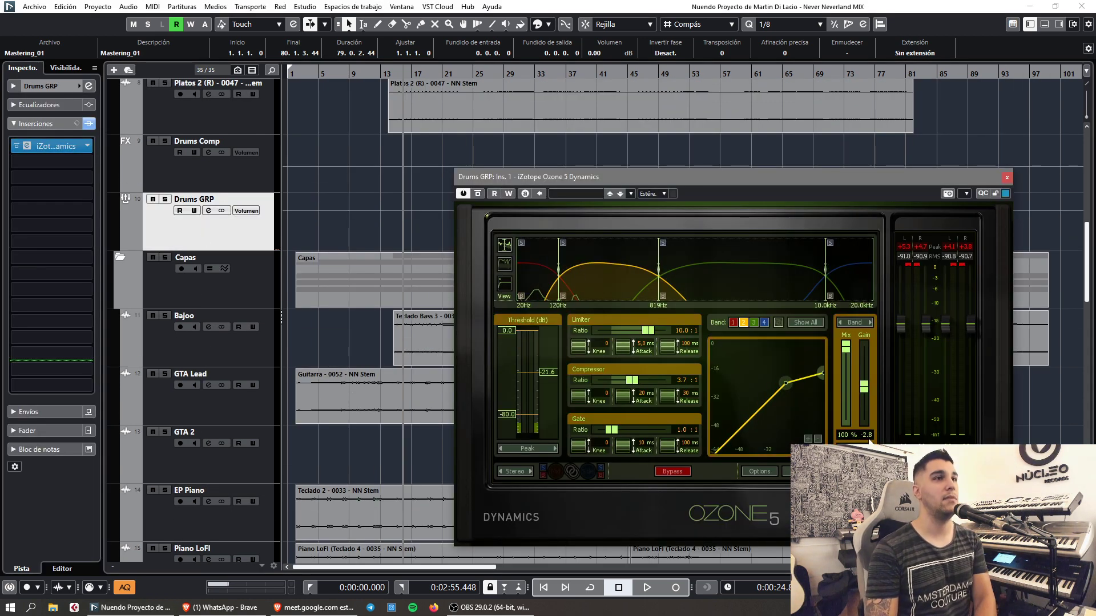
key("Return")
left_click(545, 284)
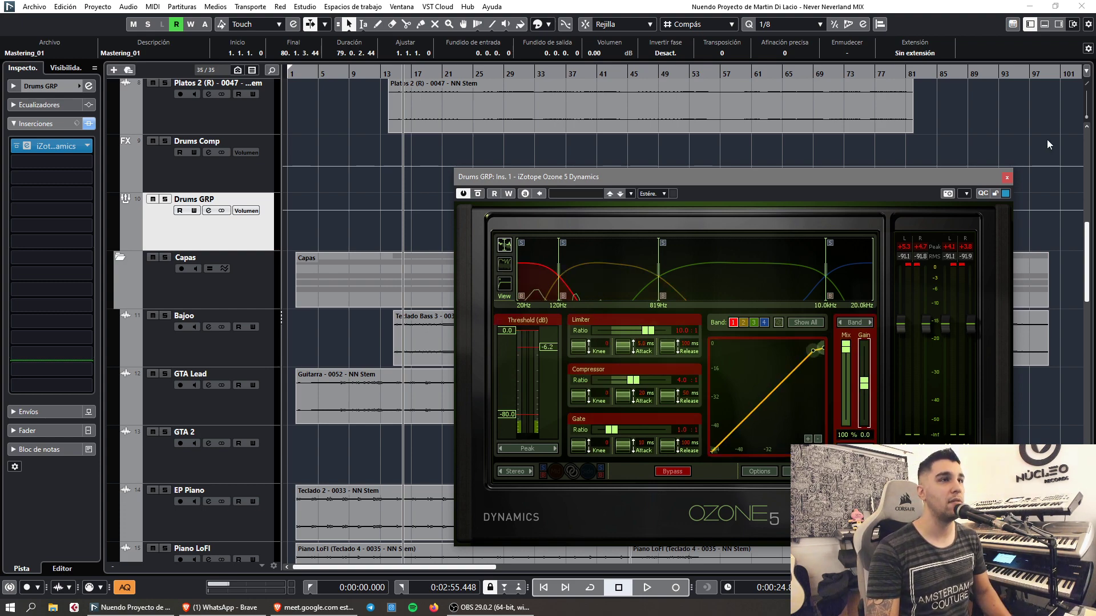
left_click(1006, 178)
Return to the song start and delete the Mastering_01 event from the Mastering track.
scroll(649, 313, "down", 10)
key(".")
key("h")
key("h")
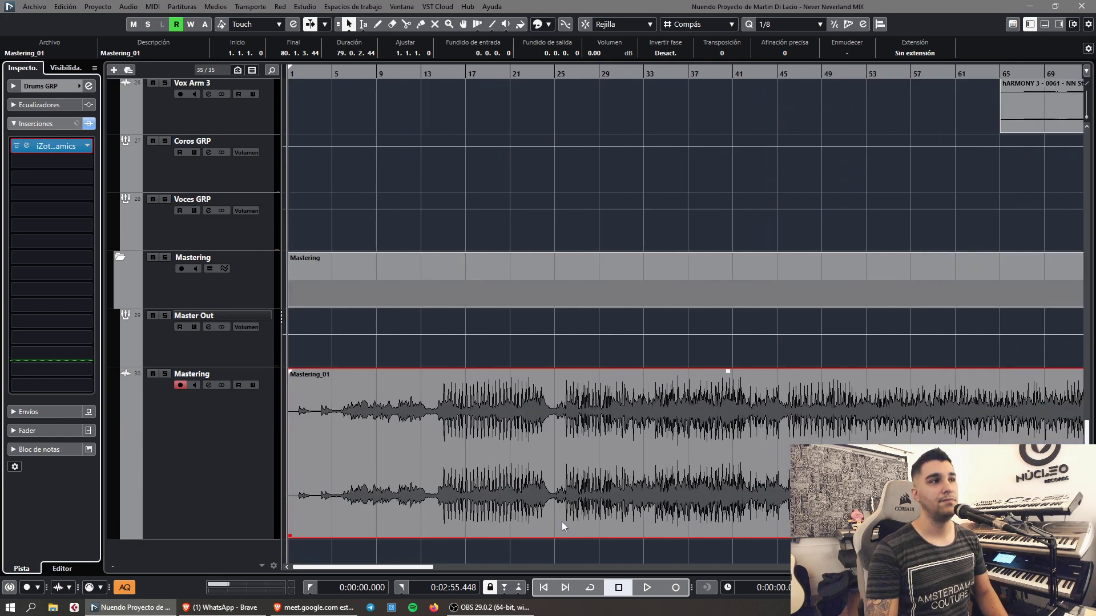
left_click(576, 495)
key("Delete")
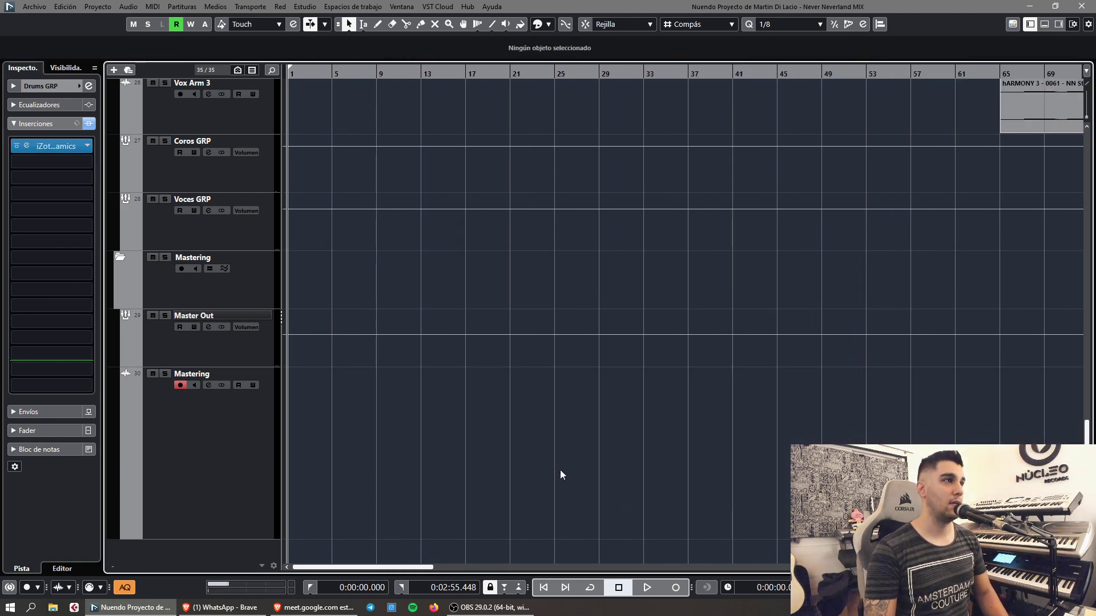
Check band 1's settings in the Drums GRP Ozone 5 Dynamics insert and close its window.
left_click(36, 146)
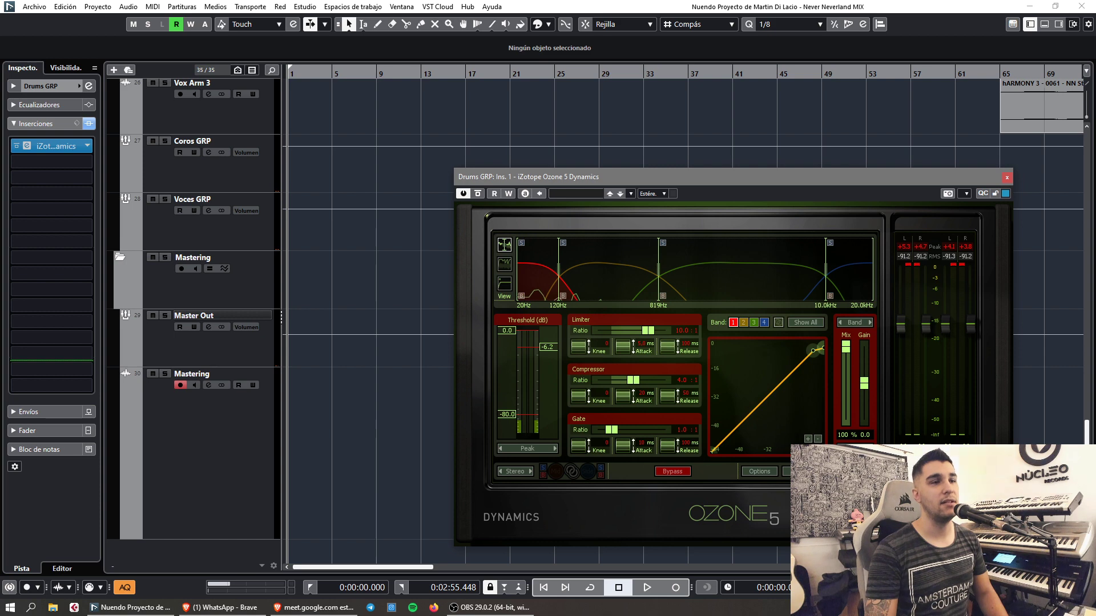
left_click(1006, 178)
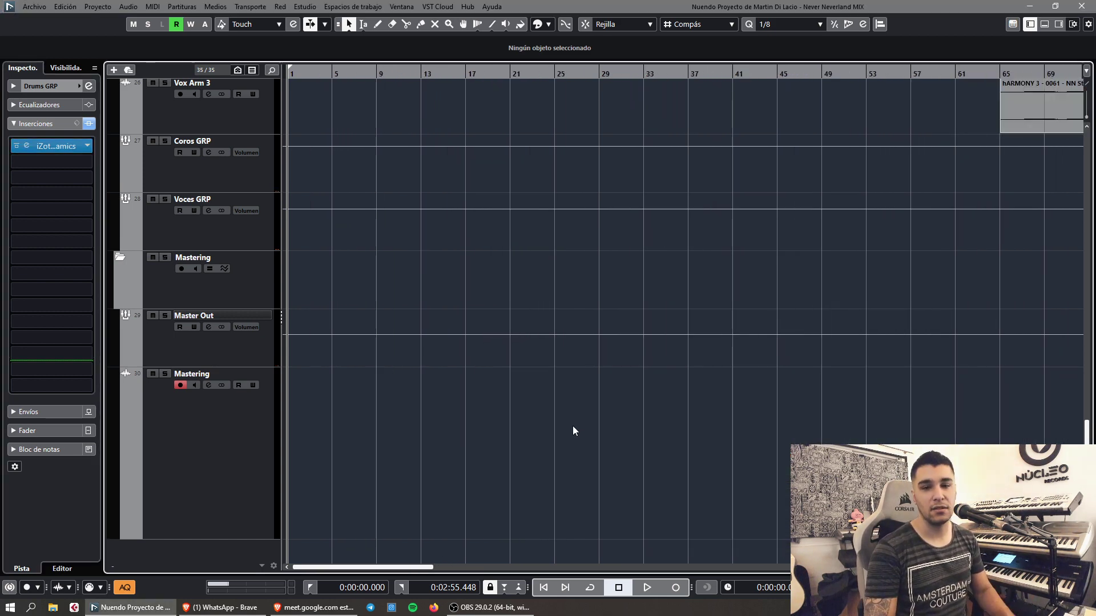
Record the song's mix onto the armed Mastering track from the song start.
key("h")
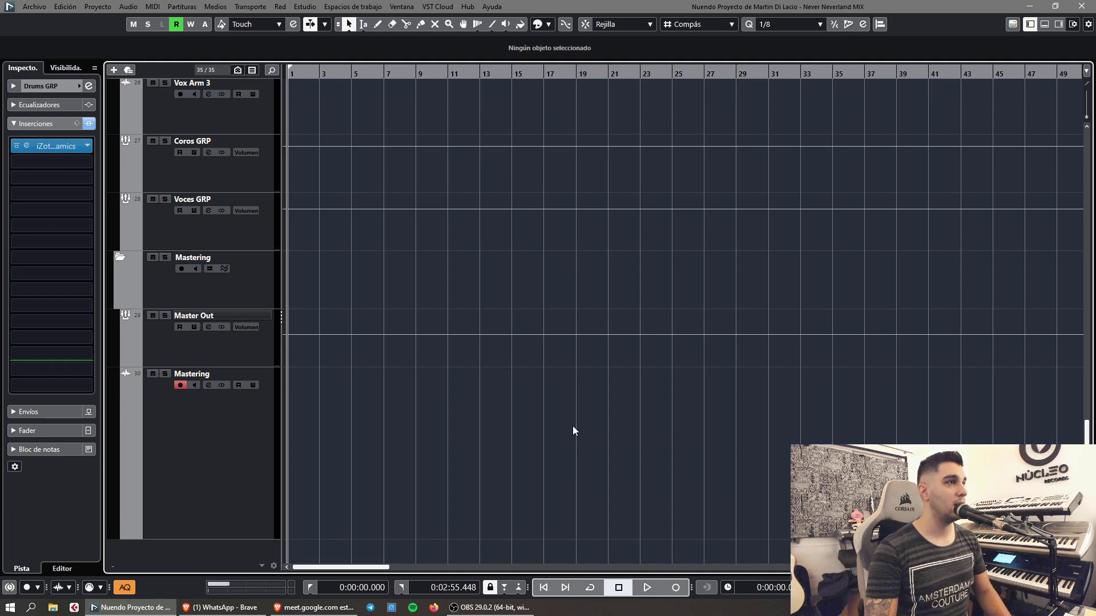
key("h")
key("h")
key("KP_Multiply")
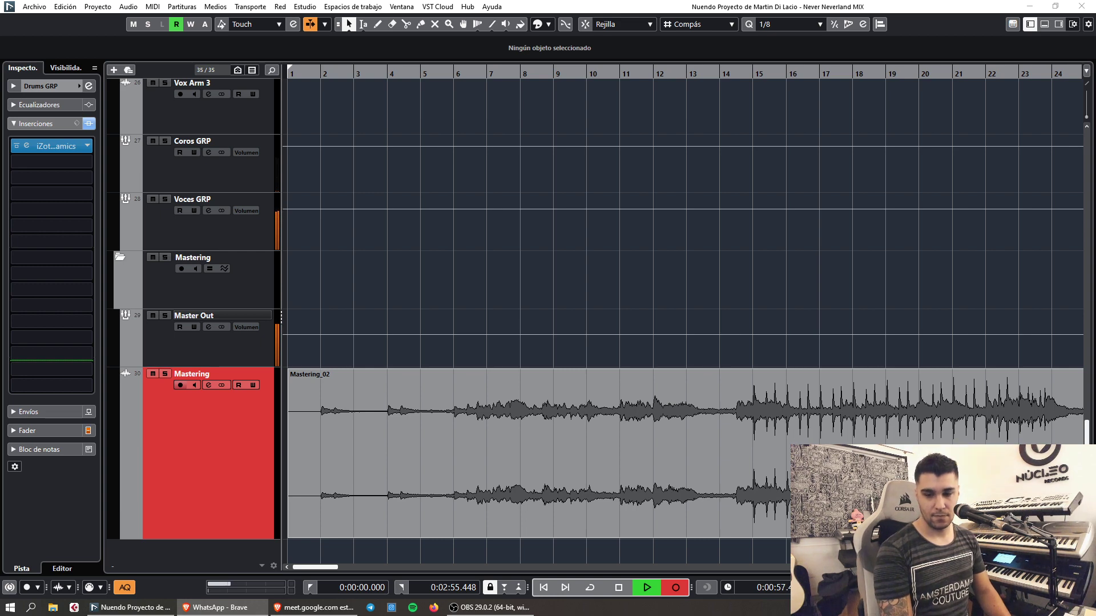
Examine the Mastering track's waveform around bars 38 to 42 while it records, both close up and in overview.
left_click(711, 266)
key("g")
key("g")
key("g")
key("g")
key("h")
key("h")
key("h")
key("h")
key("h")
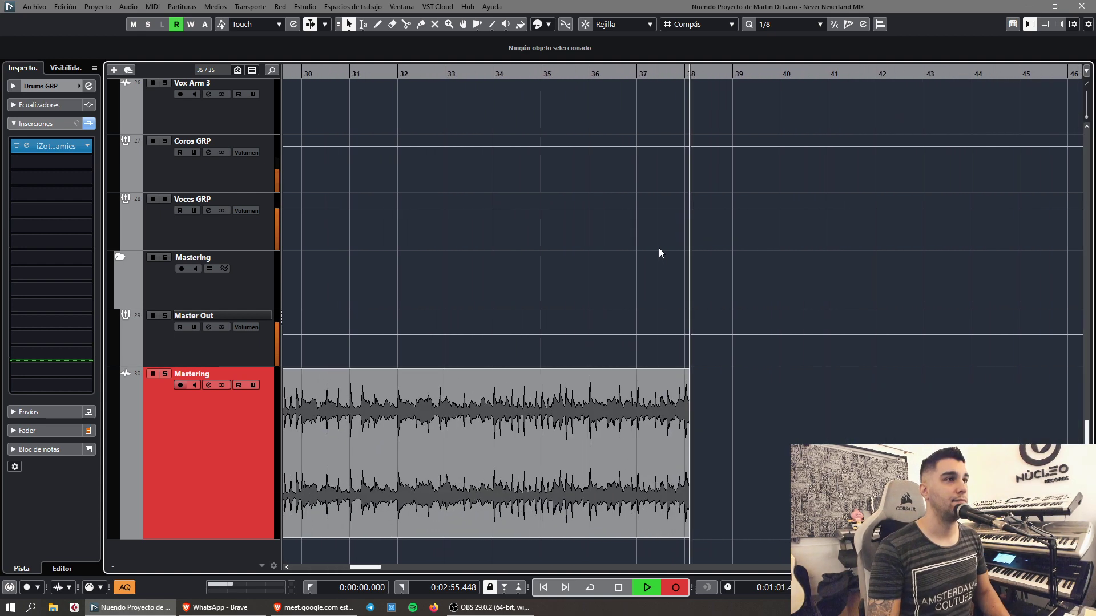
key("g")
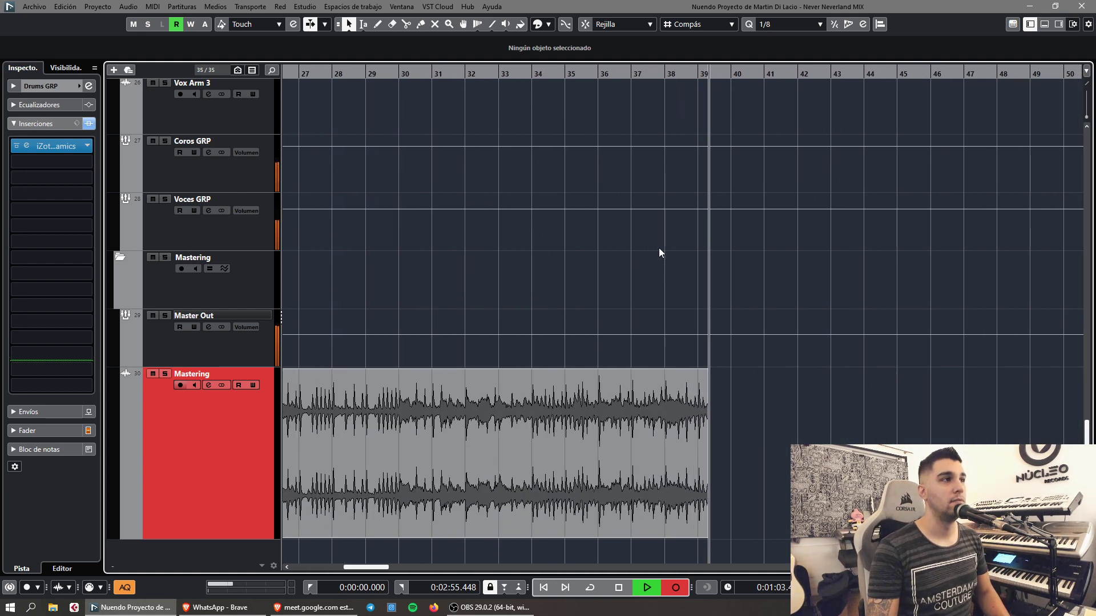
key("h")
key("h")
key("h")
key("h")
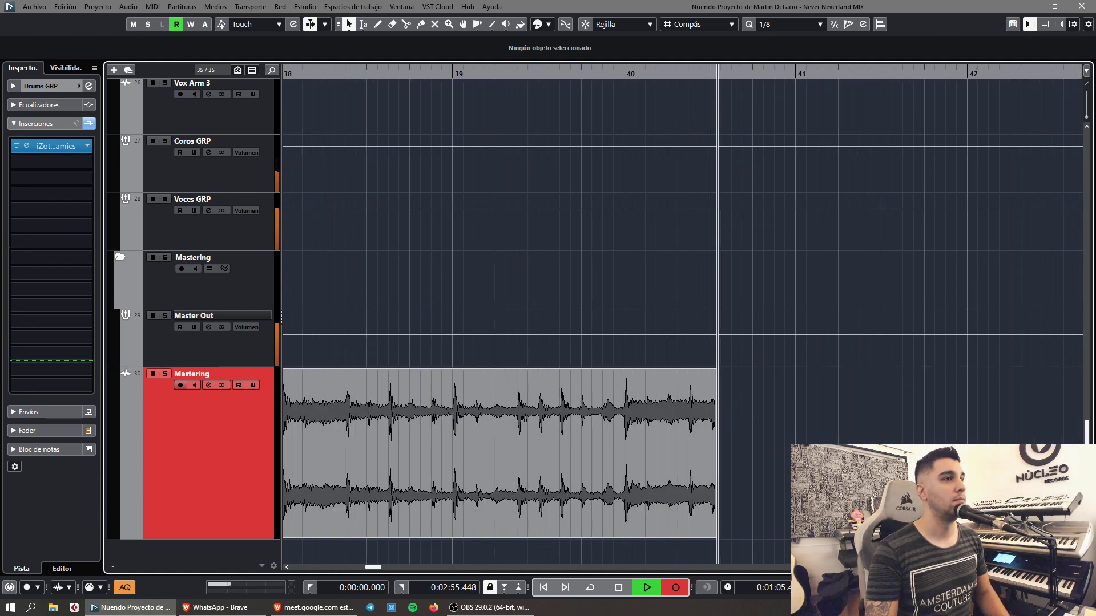
key("g")
key("g")
key("g")
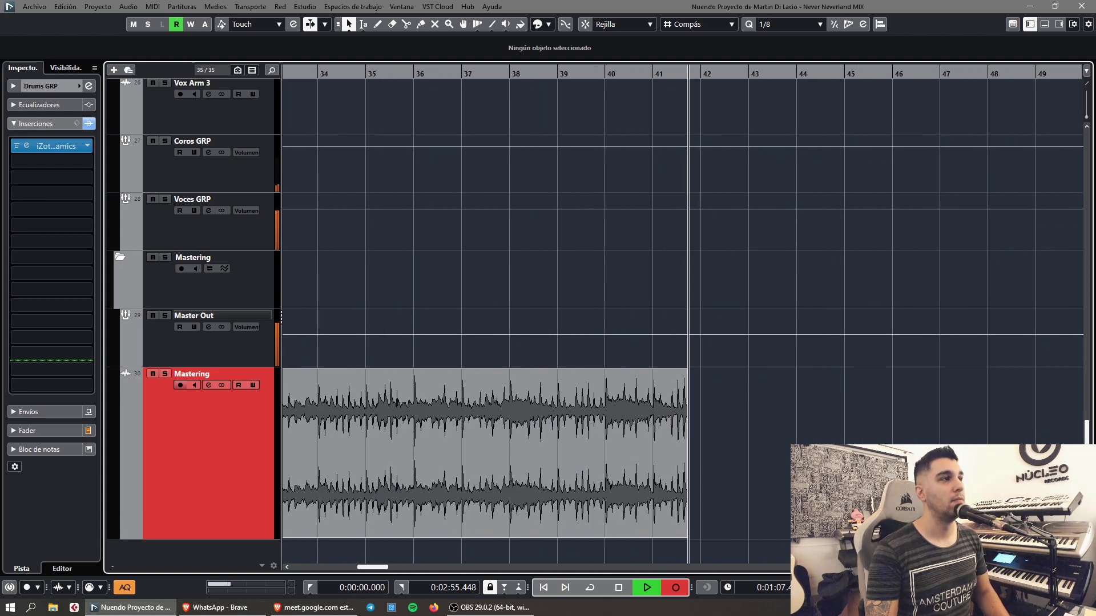
key("g")
key("g")
key("g")
Follow the vocal, drum and Capas tracks around bars 42 to 49 during the recording.
scroll(779, 468, "up", 6)
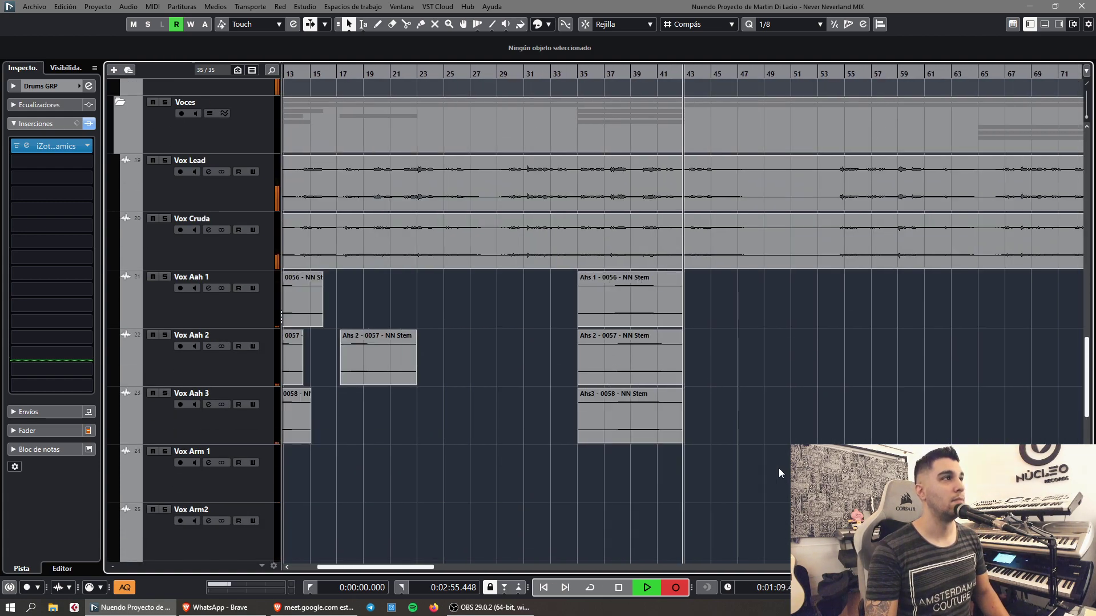
key("g")
scroll(778, 468, "up", 6)
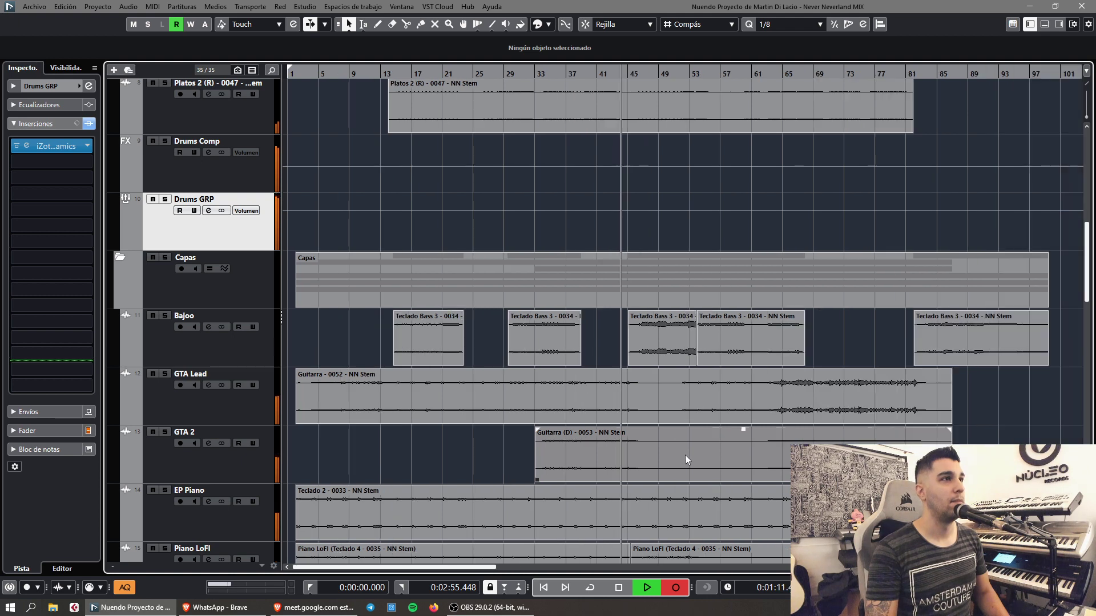
key("h")
scroll(707, 430, "down", 2)
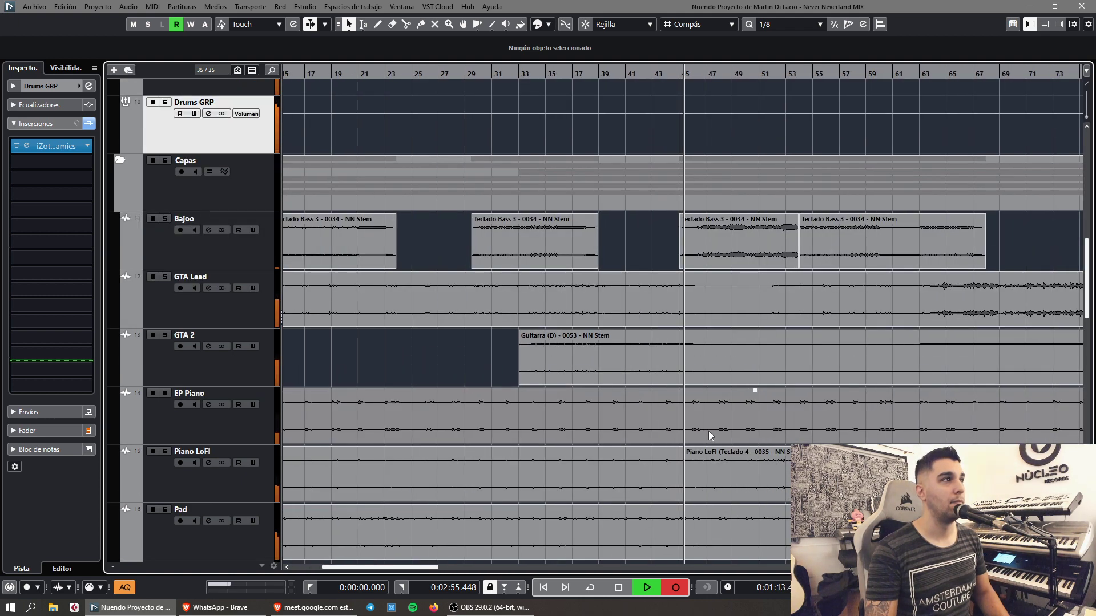
key("h")
key("h")
key("h")
key("h")
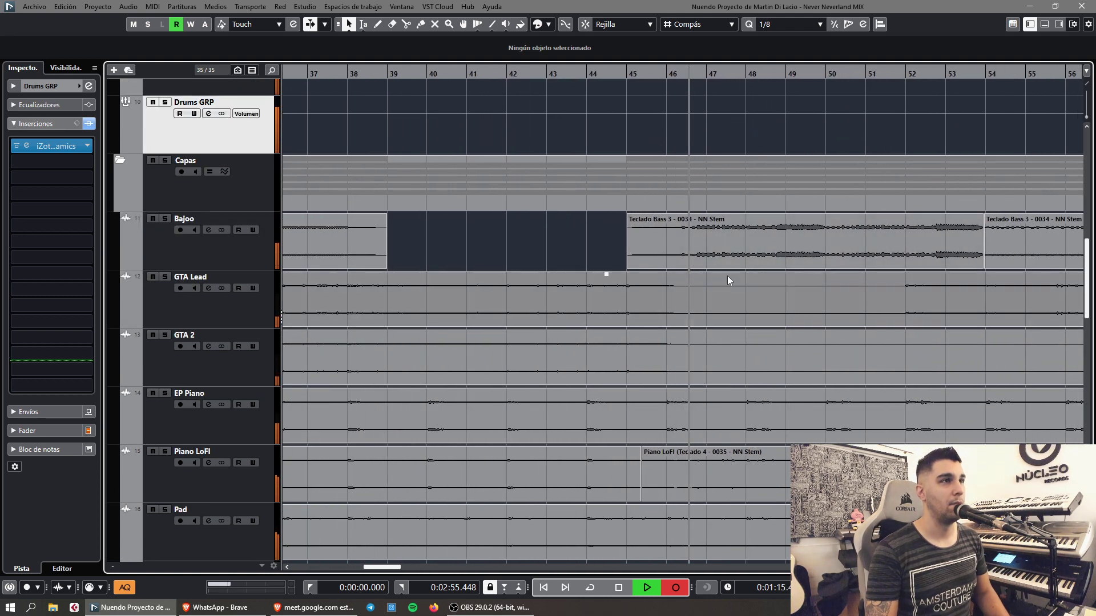
key("g")
key("g")
key("g")
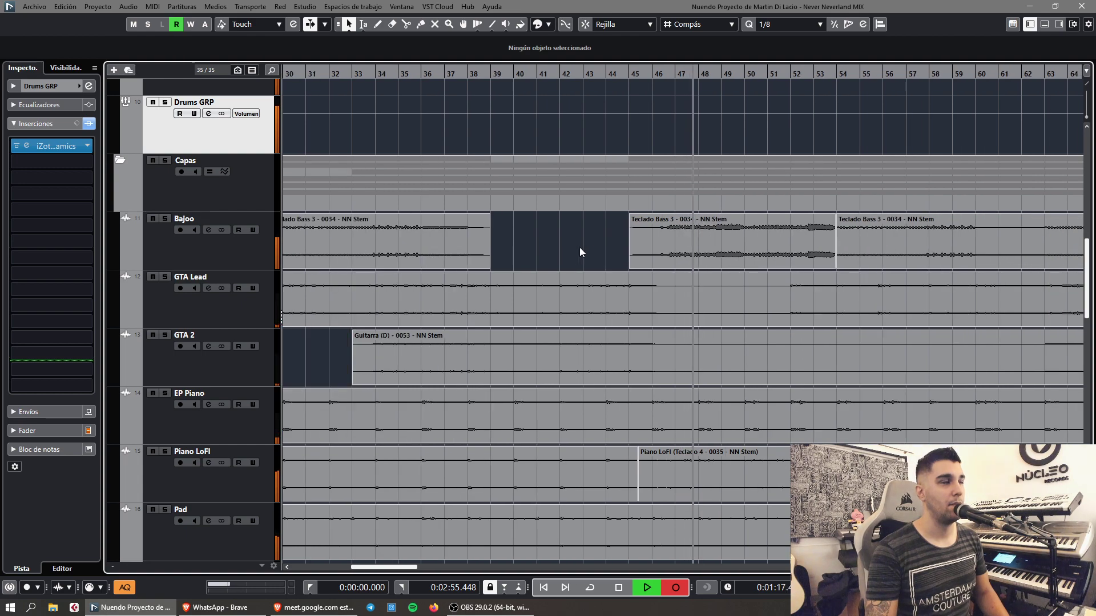
scroll(580, 248, "down", 8)
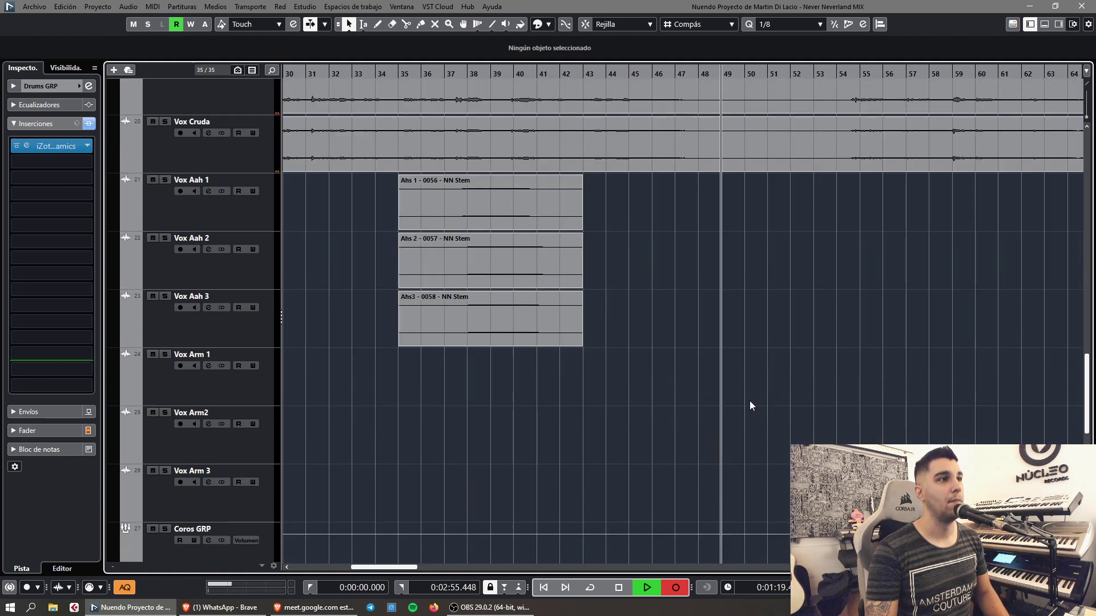
Return to the Mastering track and survey the whole waveform recorded since bar 1.
scroll(749, 401, "down", 5)
key("g")
key("g")
key("g")
key("g")
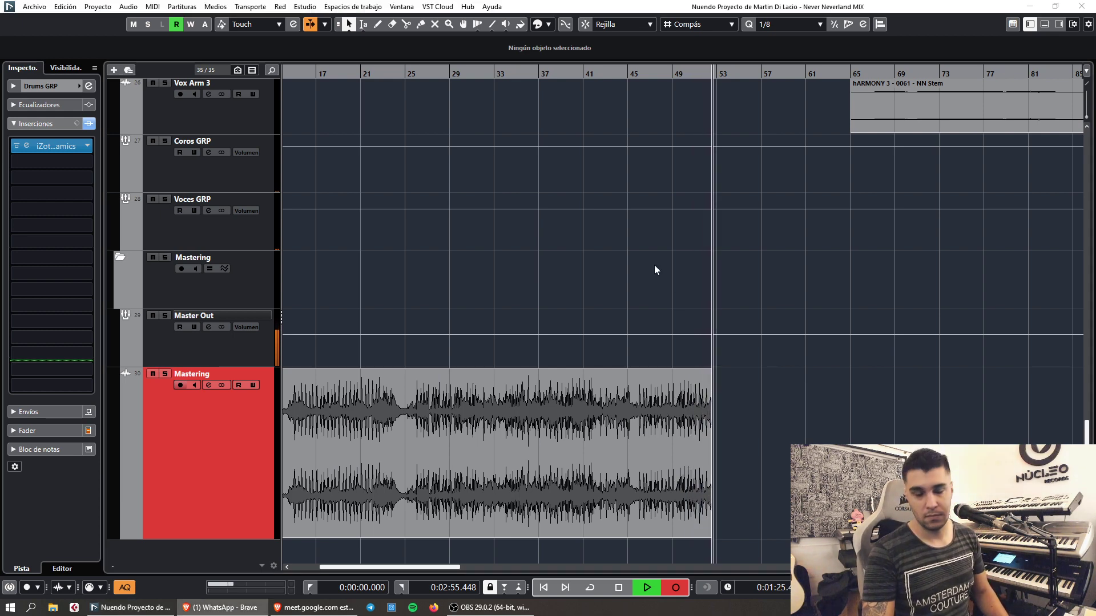
key("g")
key("g")
key("g")
key("g")
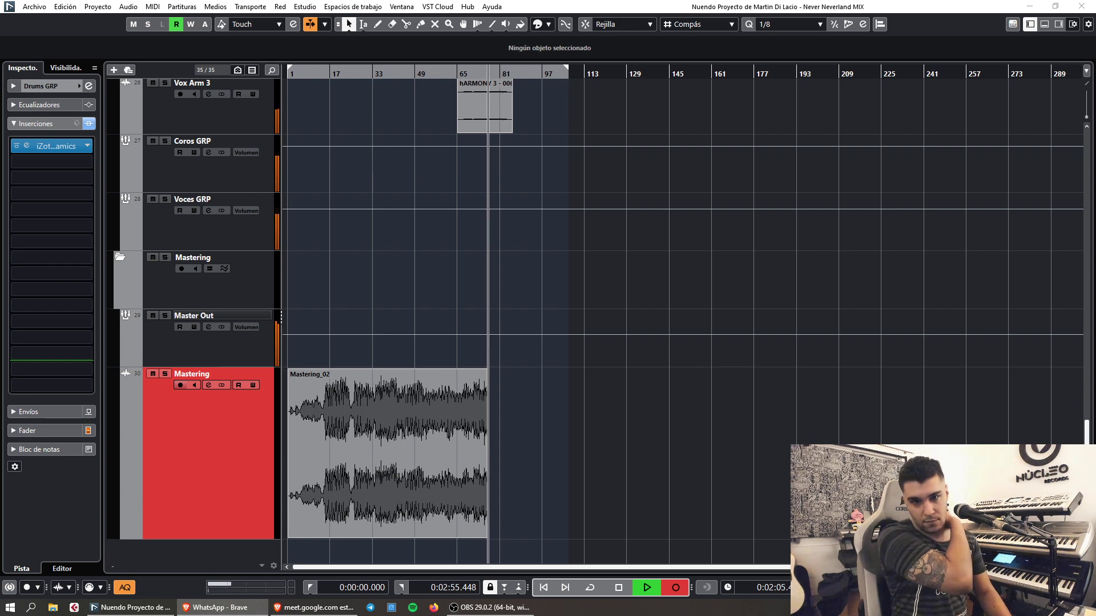
Inspect the Mastering waveform more closely as the recording passes bars 77 to 84.
left_click(727, 439)
key("h")
key("h")
key("h")
key("h")
key("h")
key("h")
key("h")
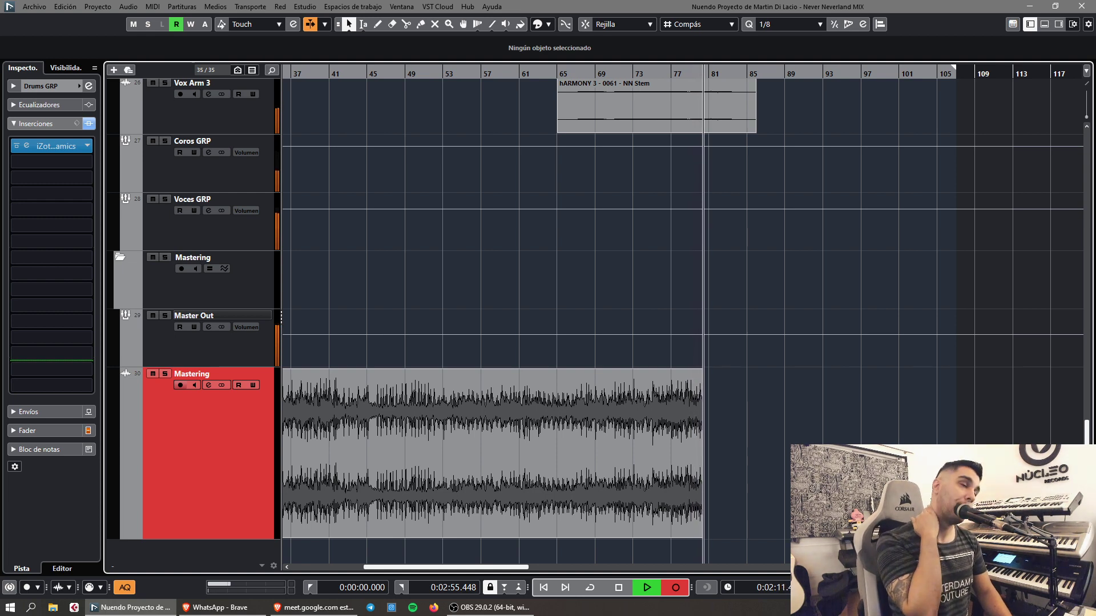
key("g")
key("g")
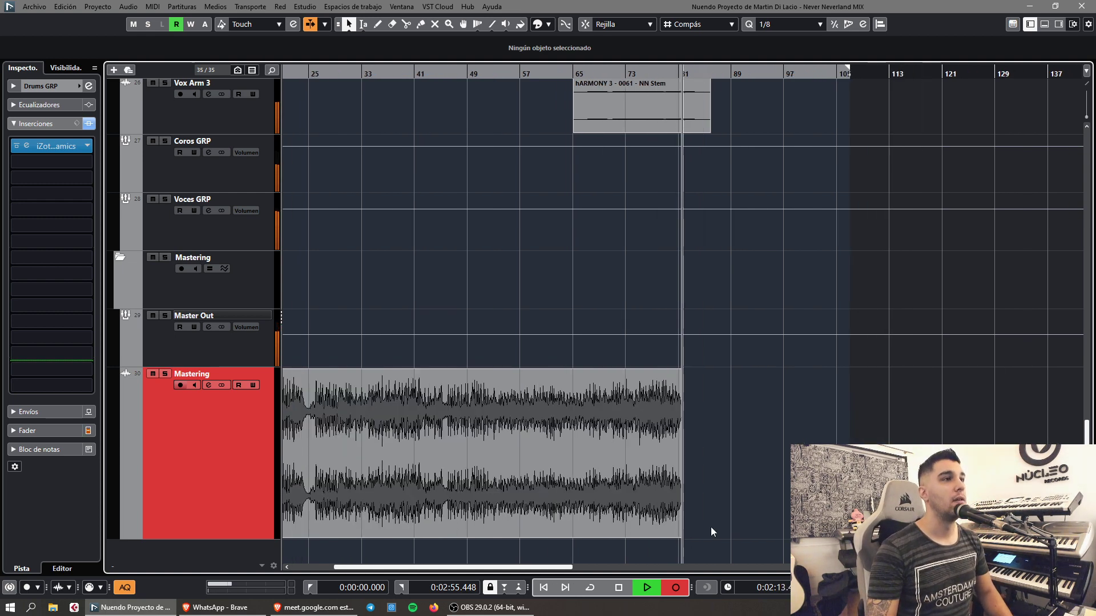
key("h")
left_click(471, 614)
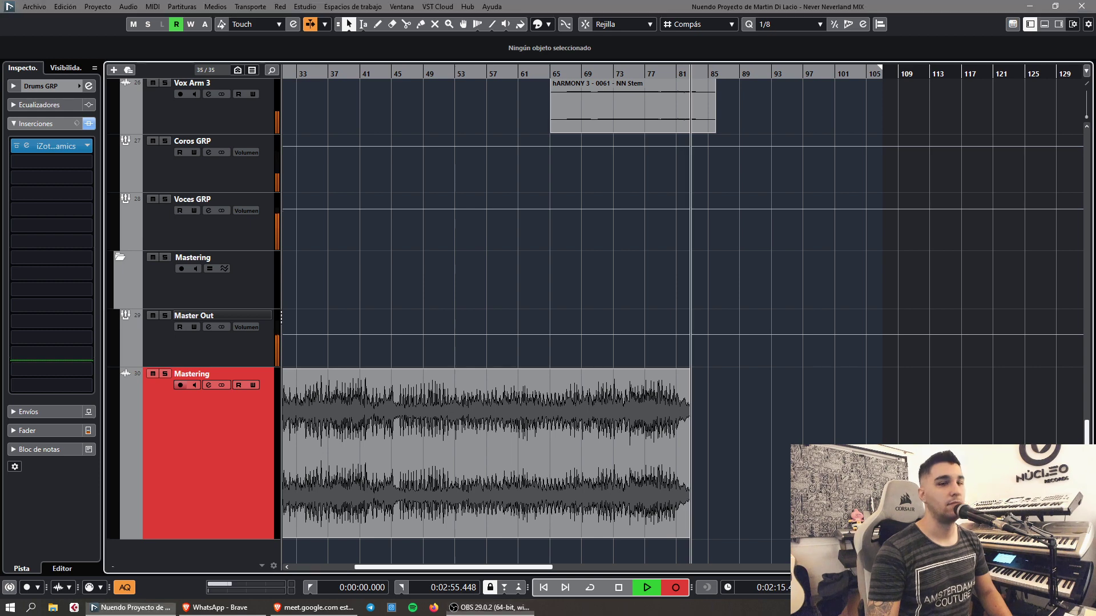
key("h")
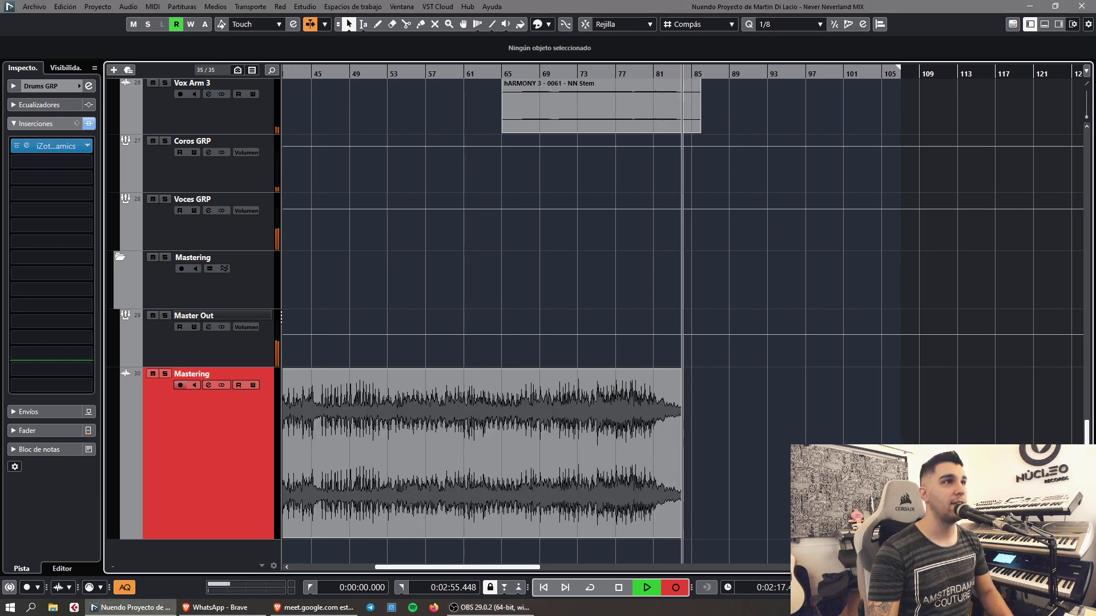
Compare the Mastering waveform with the vocal, drum and Capas tracks across the song's closing section, bars 85 to 95.
scroll(281, 317, "up", 10)
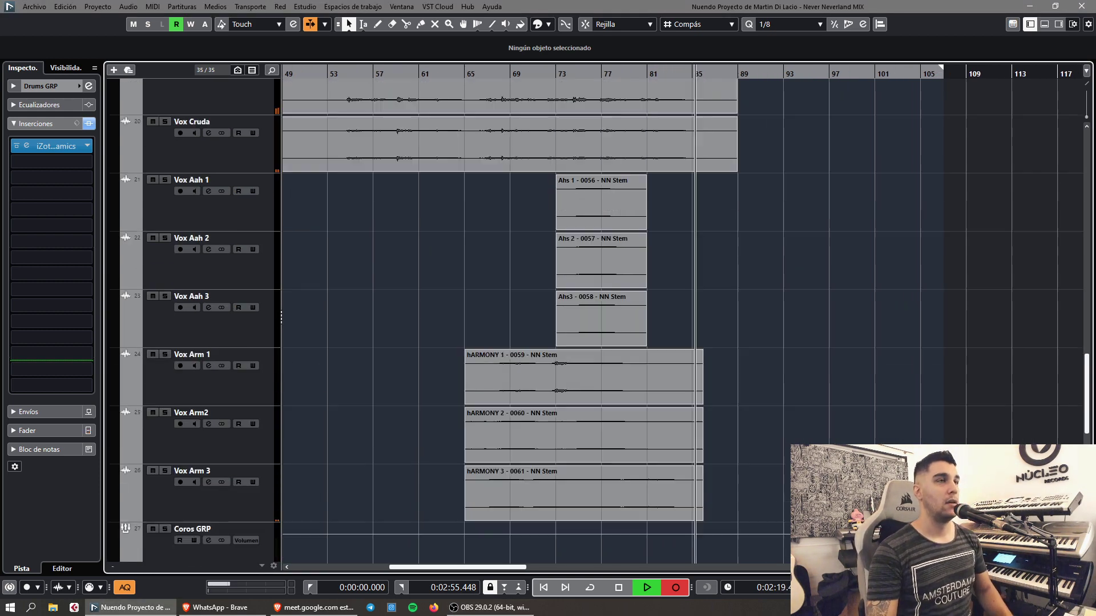
scroll(282, 317, "down", 10)
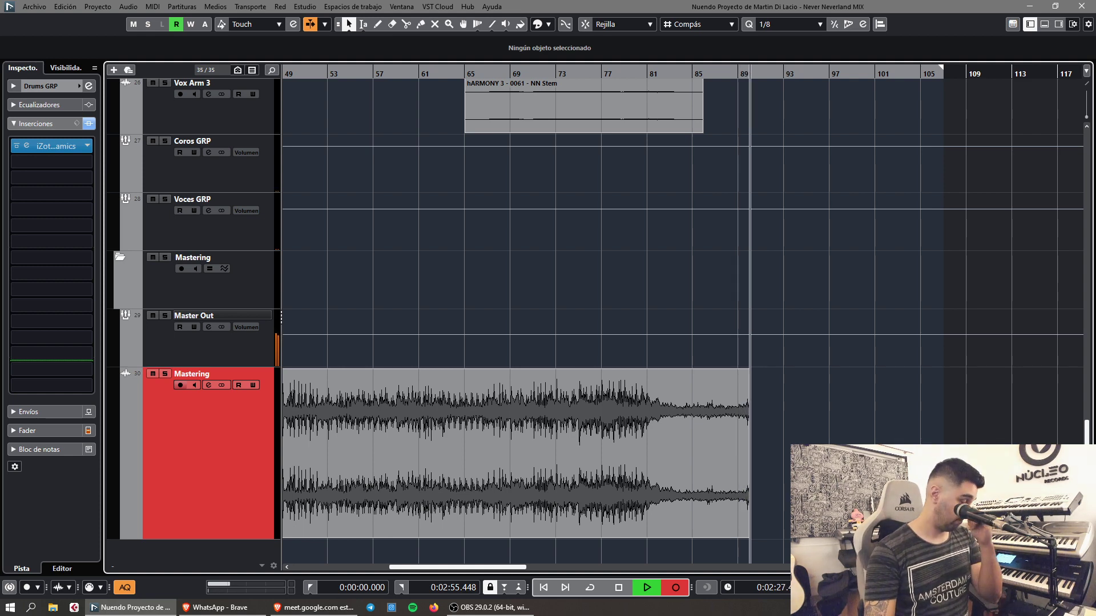
key("g")
key("g")
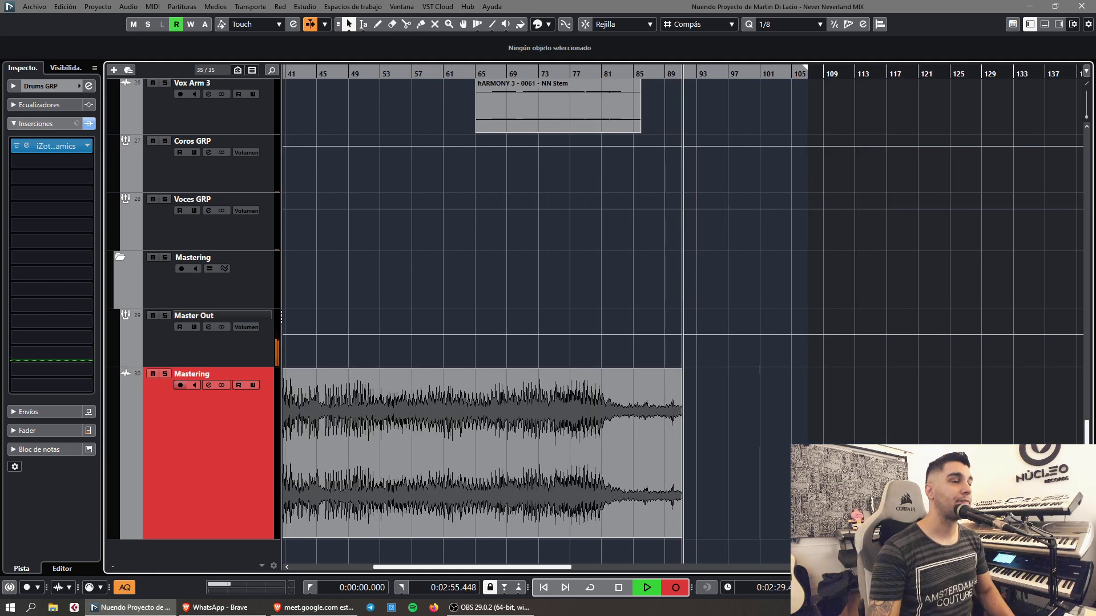
scroll(682, 319, "up", 15)
key("h")
key("h")
key("h")
key("h")
key("h")
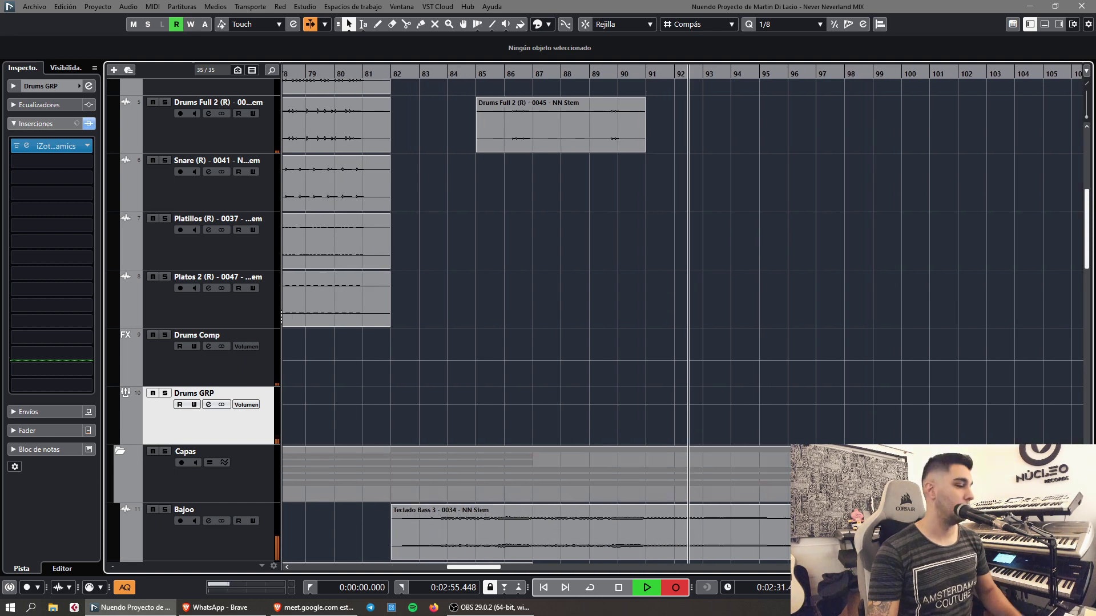
scroll(571, 320, "down", 2)
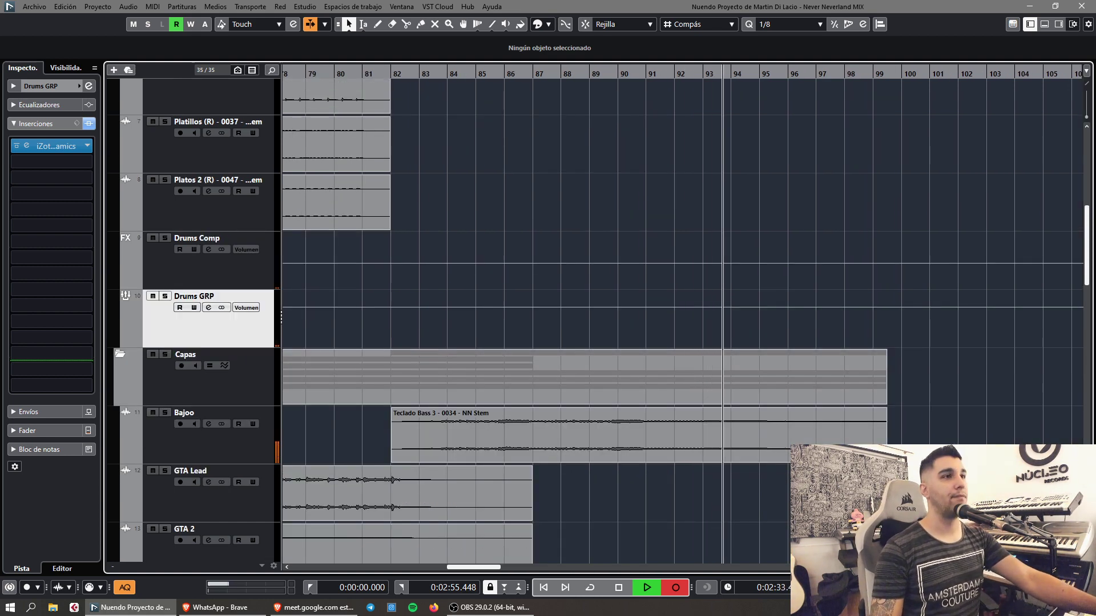
scroll(455, 449, "down", 3)
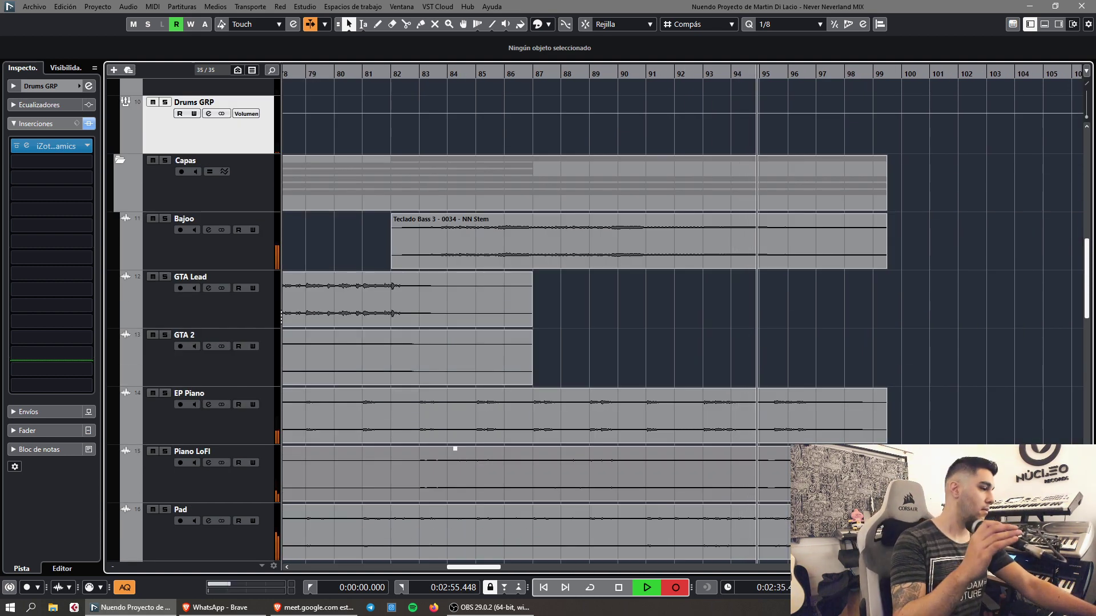
Check the recorded fade-out on the Mastering track against the ends of the instrument events near bar 99.
scroll(455, 450, "down", 15)
key("h")
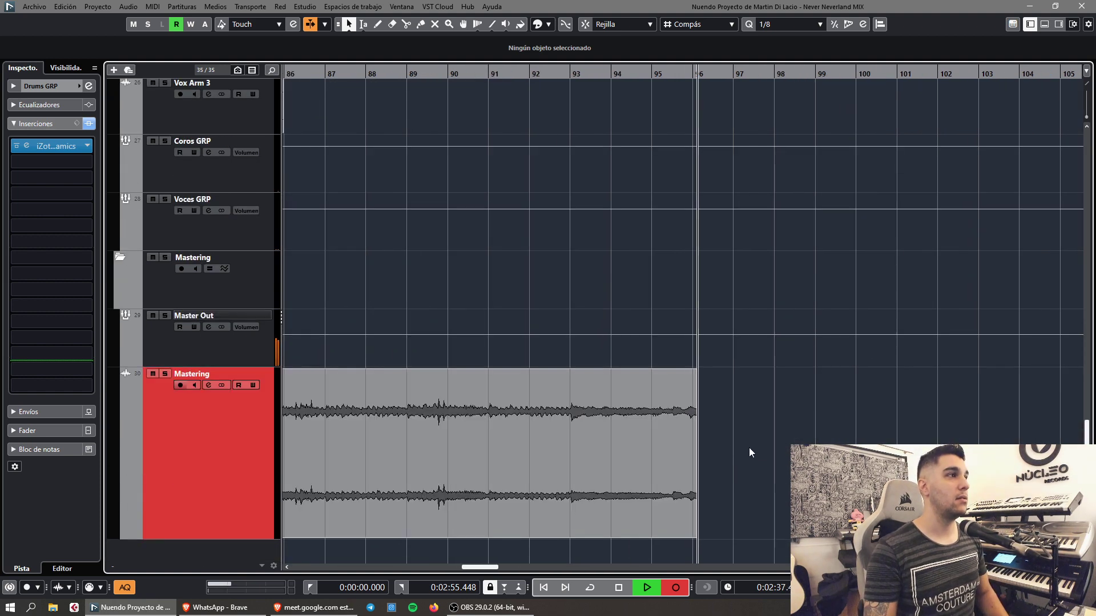
scroll(750, 448, "up", 5)
key("h")
scroll(749, 448, "down", 5)
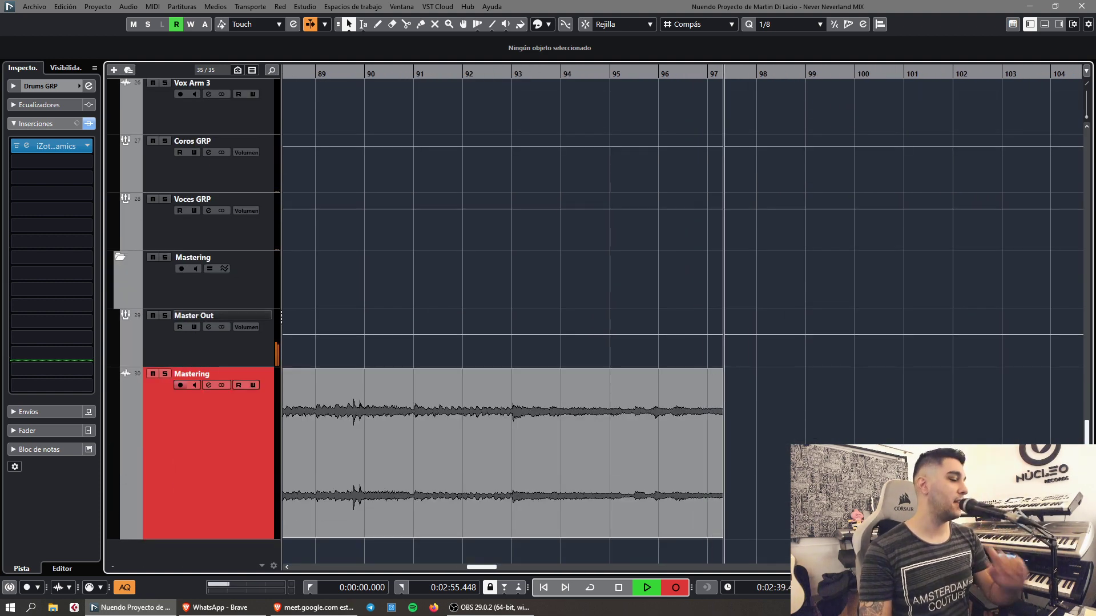
scroll(817, 402, "up", 15)
key("g")
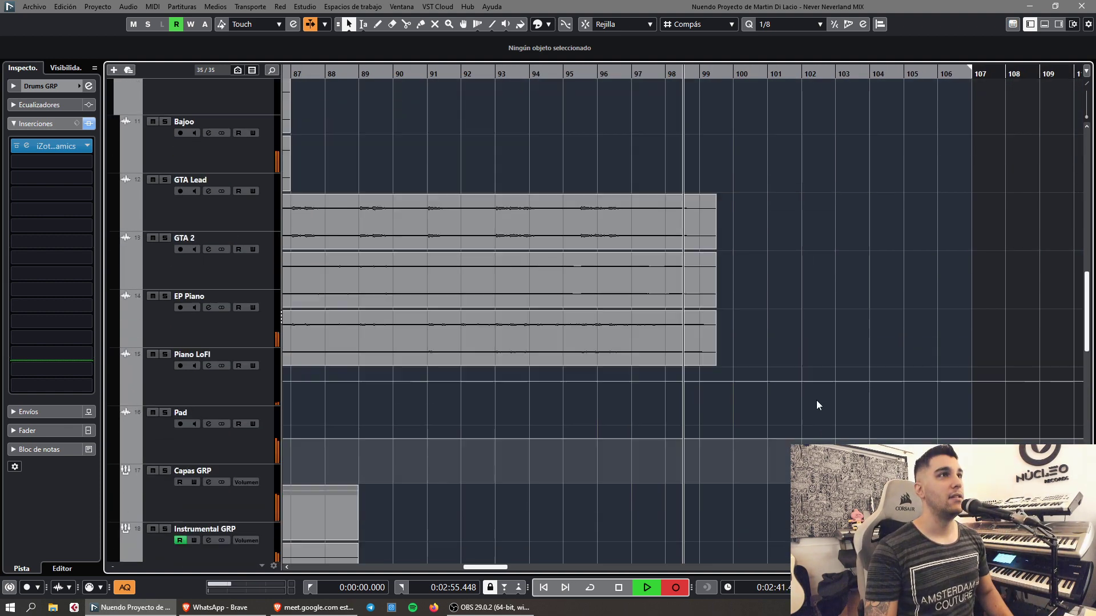
scroll(772, 383, "down", 15)
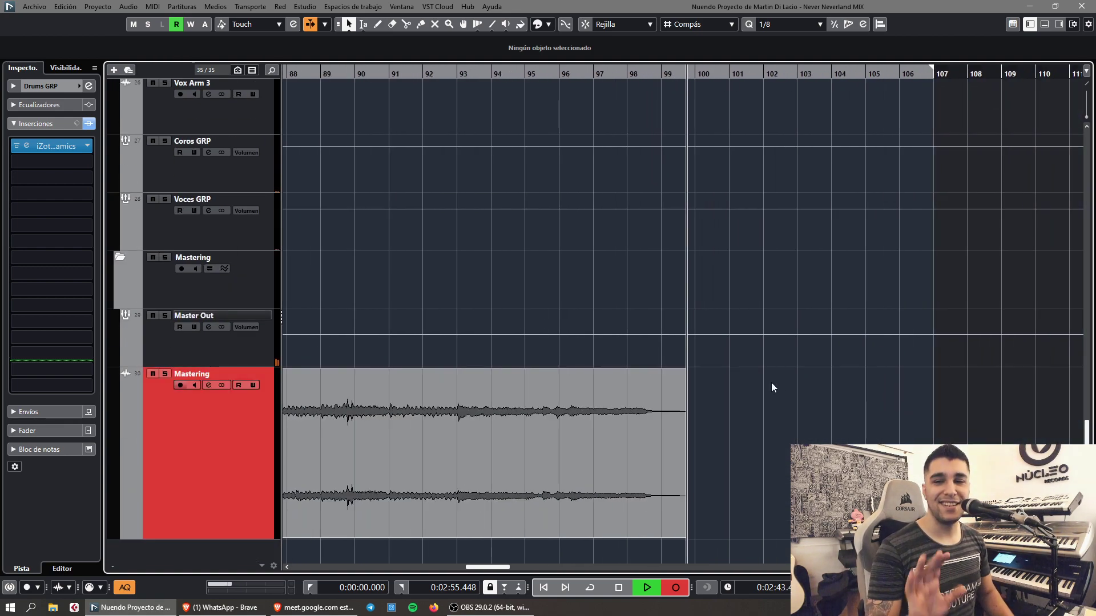
Stop the recording after the fade-out, just past bar 100, and return to the song start.
key("space")
key("g")
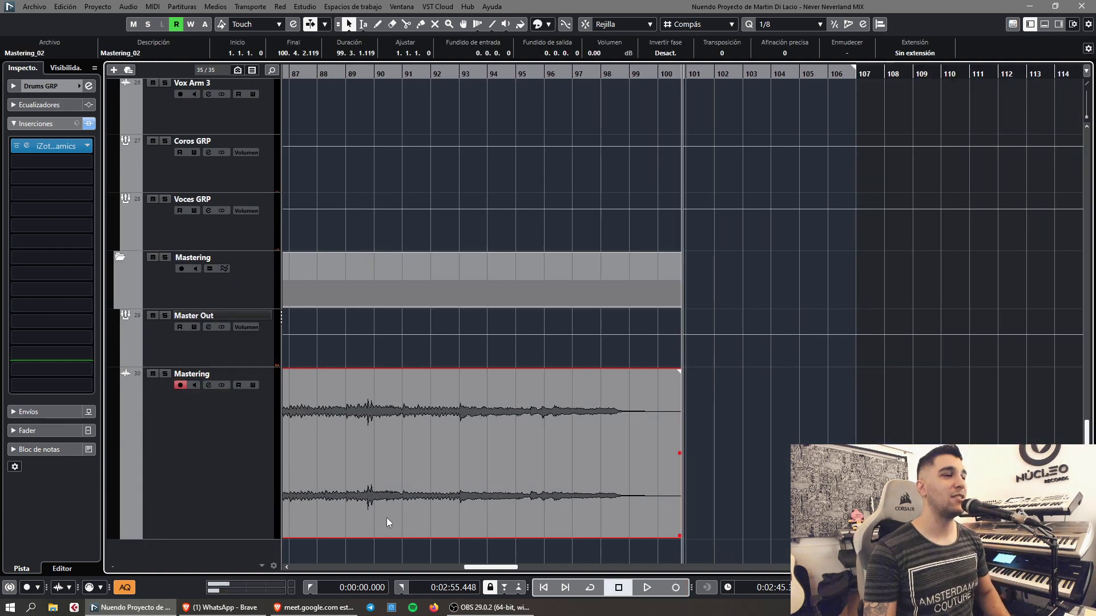
key("period")
Disarm recording on the Mastering track and bring more of the new take into view.
key("h")
key("h")
key("g")
left_click(180, 385)
key("g")
key("g")
key("g")
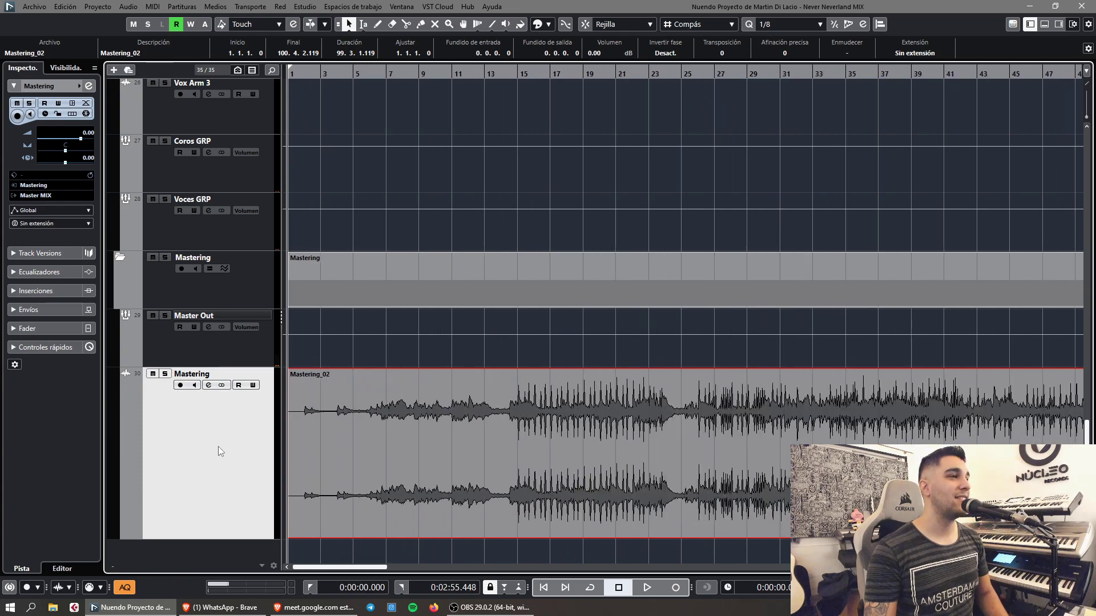
key("g")
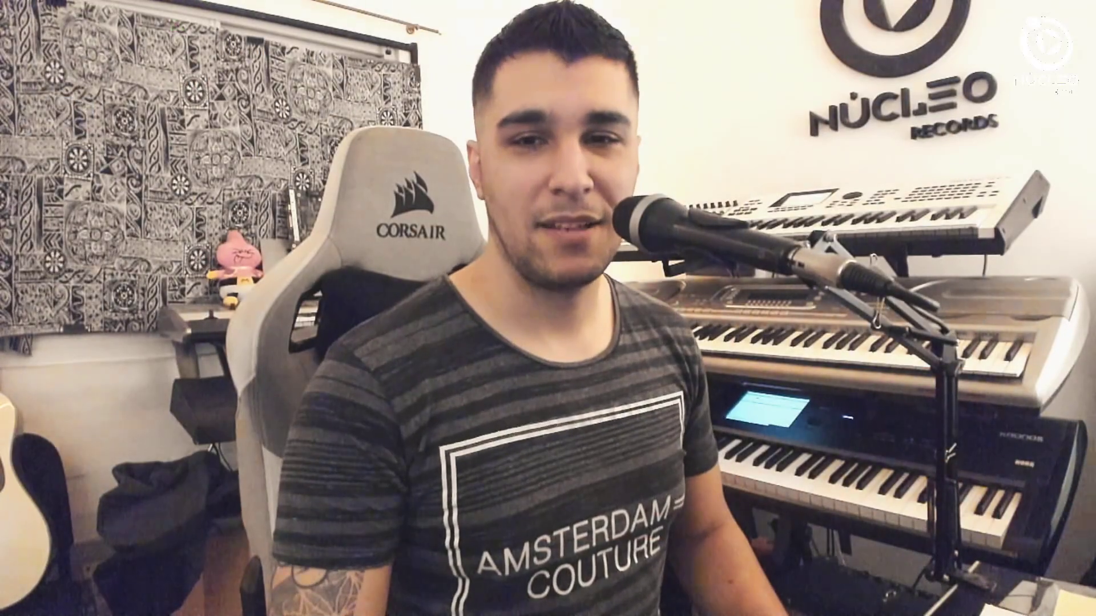